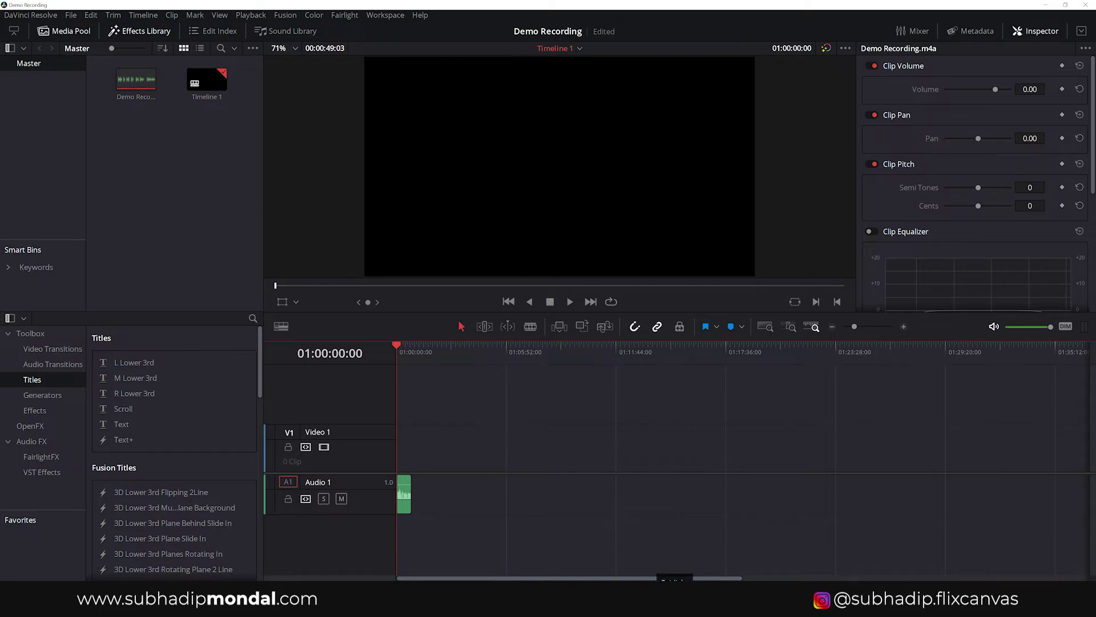
Step: Switch to the Fairlight page and add the FairlightFX Noise Reduction effect to the Audio 1 track
left_click(675, 596)
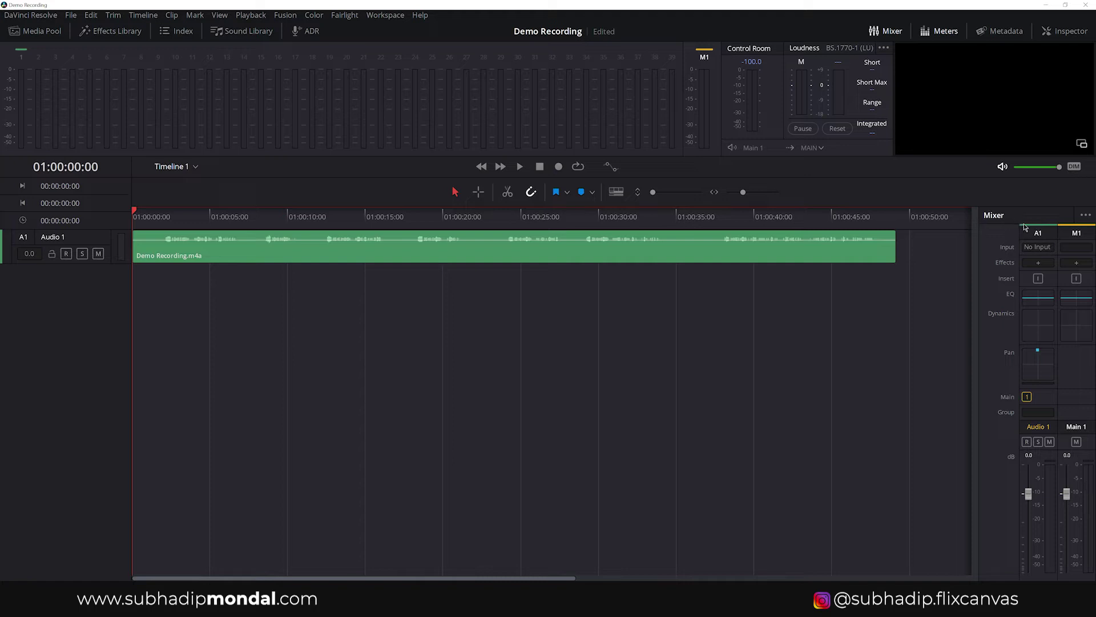
left_click(885, 32)
left_click(885, 32)
left_click(1038, 263)
mouse_move(1054, 276)
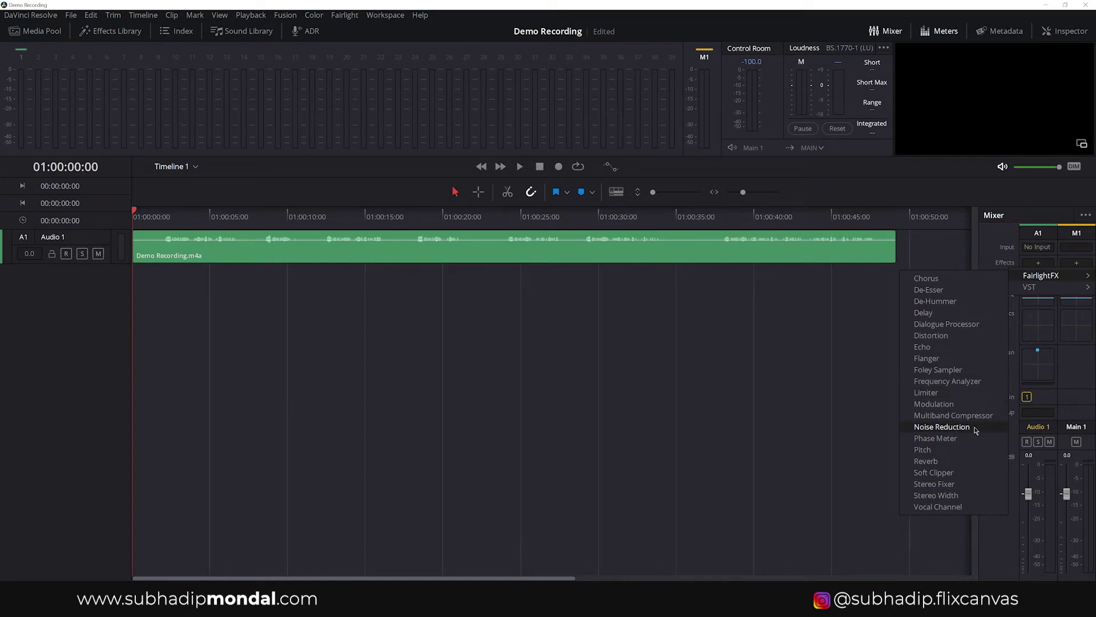
left_click(953, 432)
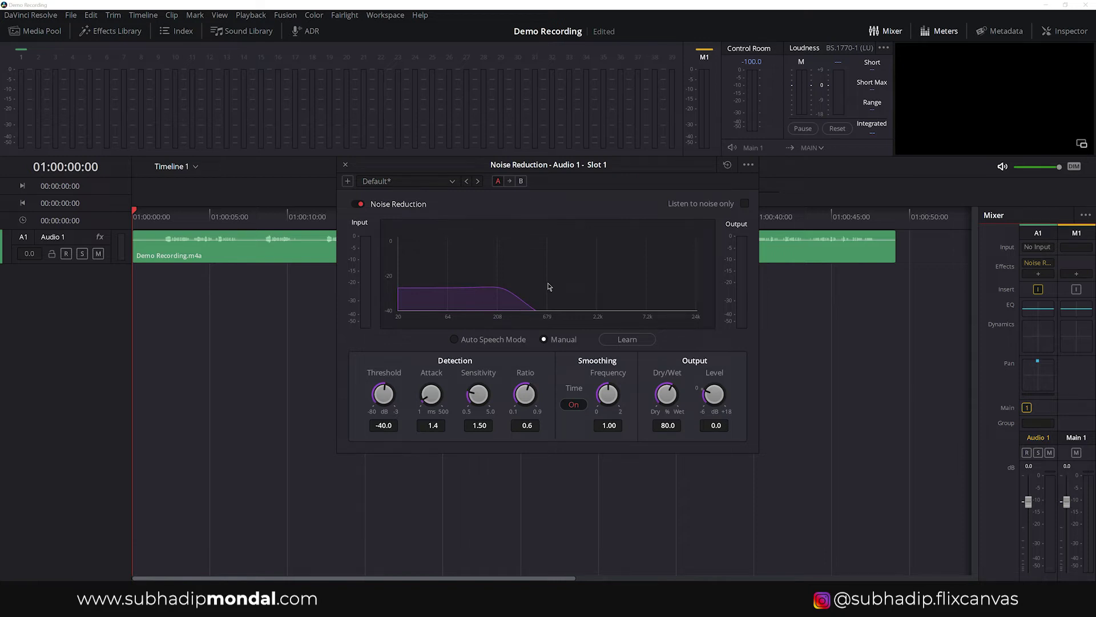
Step: Load the De-Rumble and Hiss preset for Noise Reduction, trying out noise-only listening and a different attack
left_click(452, 181)
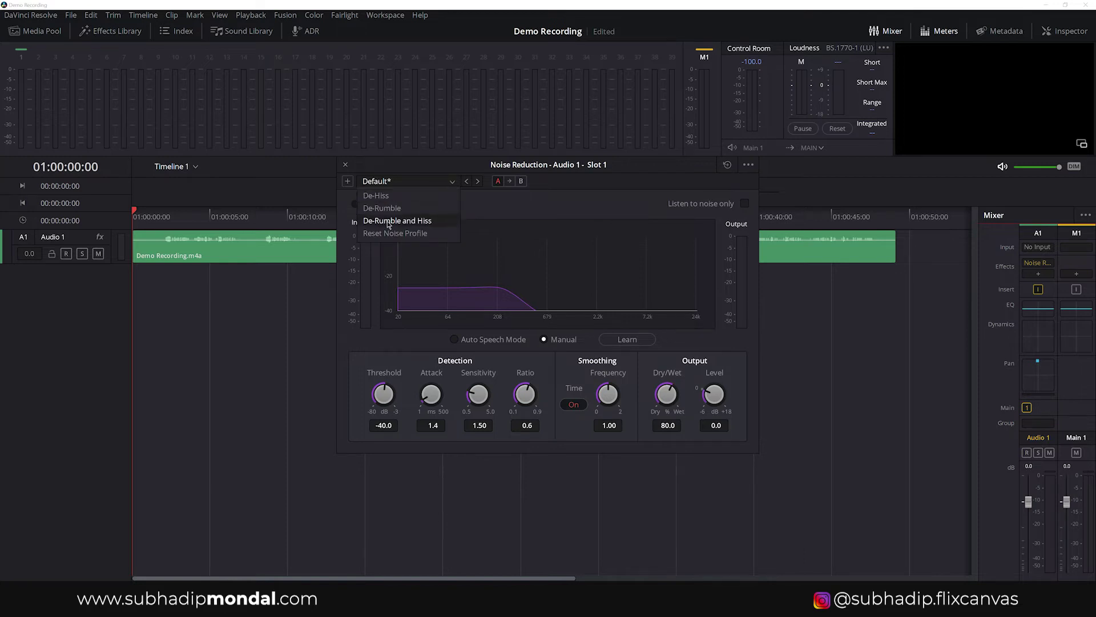
left_click(388, 222)
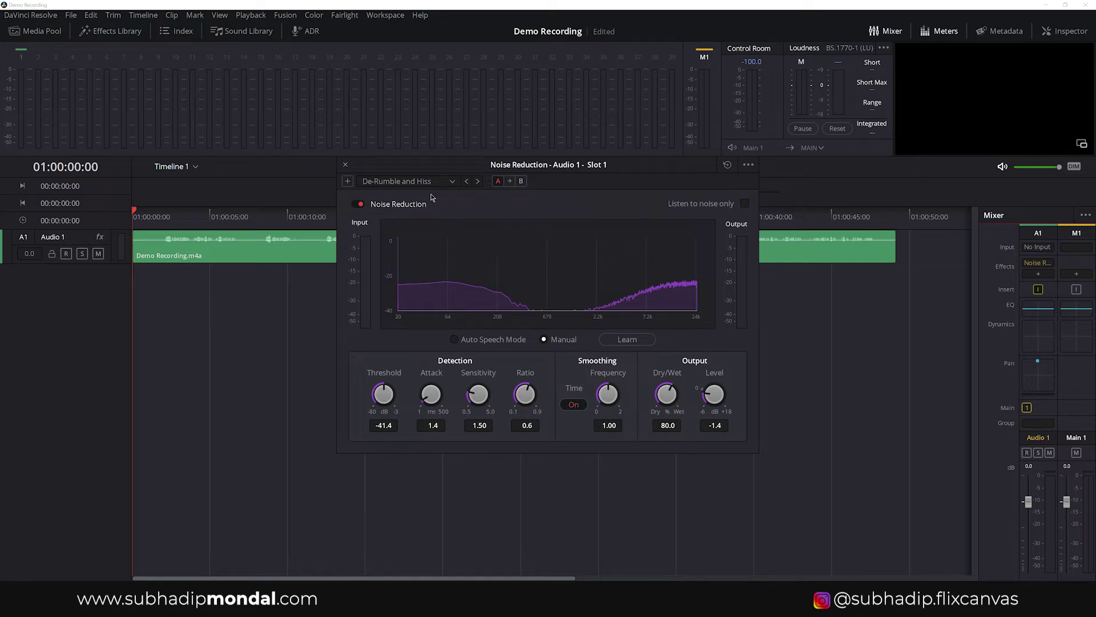
left_click(744, 204)
mouse_move(431, 394)
left_mouse_down()
mouse_move(450, 393)
mouse_move(437, 393)
left_mouse_up()
left_click(453, 181)
left_click(416, 221)
Step: Adjust the Dry/Wet mix of Noise Reduction, toggle the effect off and on for comparison, and close its window
left_click_drag(669, 390, 664, 334)
left_click_drag(679, 401, 656, 422)
left_click(358, 205)
left_click(359, 205)
left_click_drag(669, 403, 807, 377)
left_click_drag(668, 405, 658, 402)
left_click(668, 426)
key("Escape")
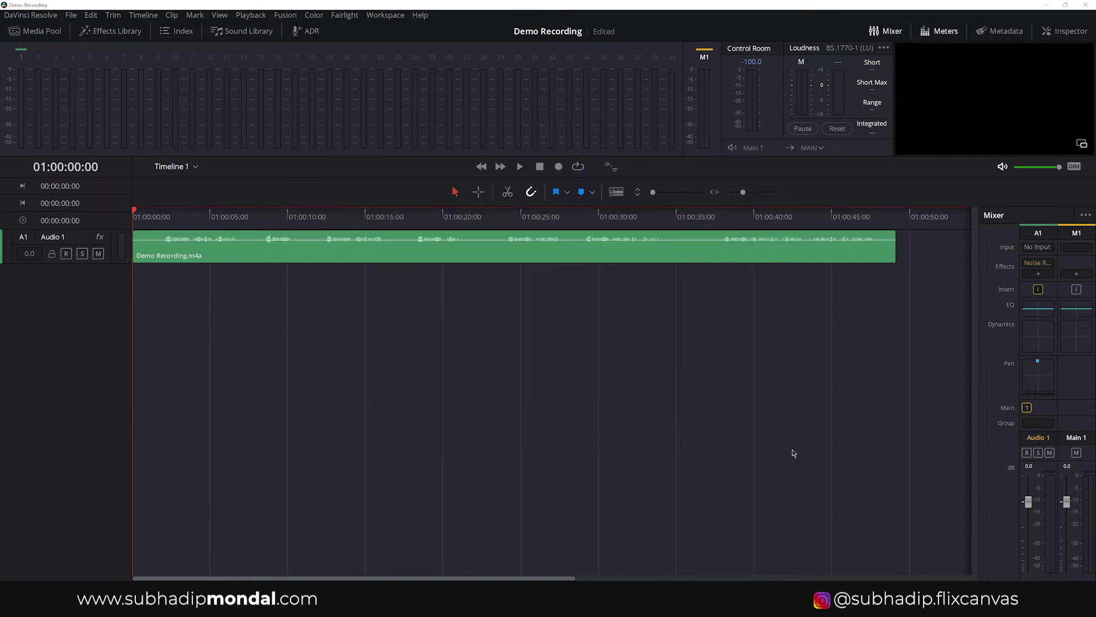
Step: Add the Dialogue Processor effect to the Audio 1 track, toggle its De-Ess section, and close its window
left_click(1040, 274)
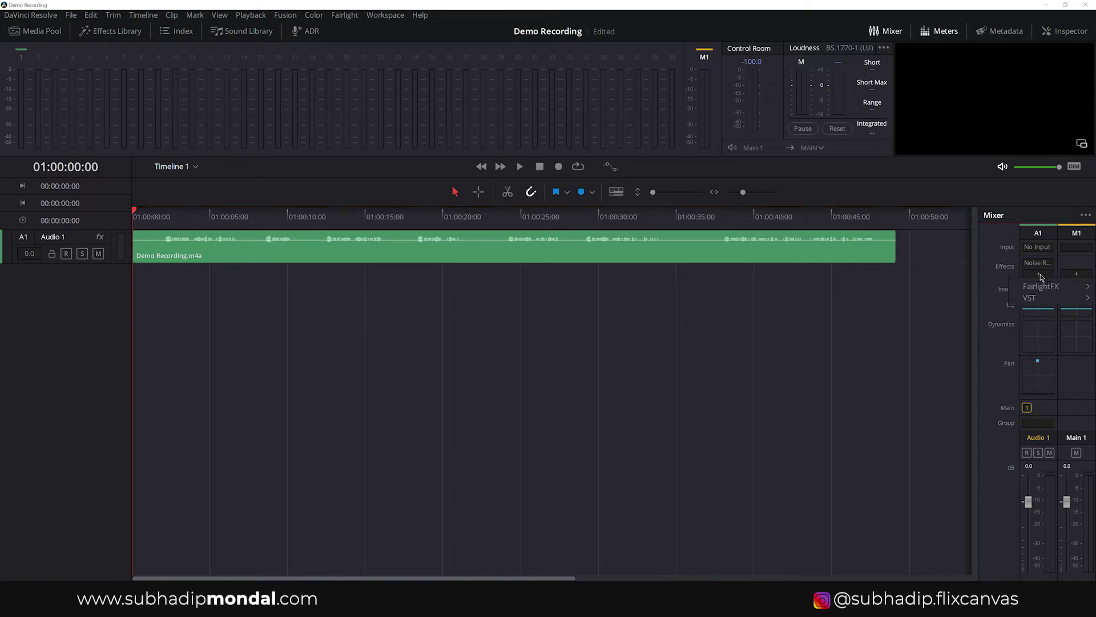
mouse_move(1041, 288)
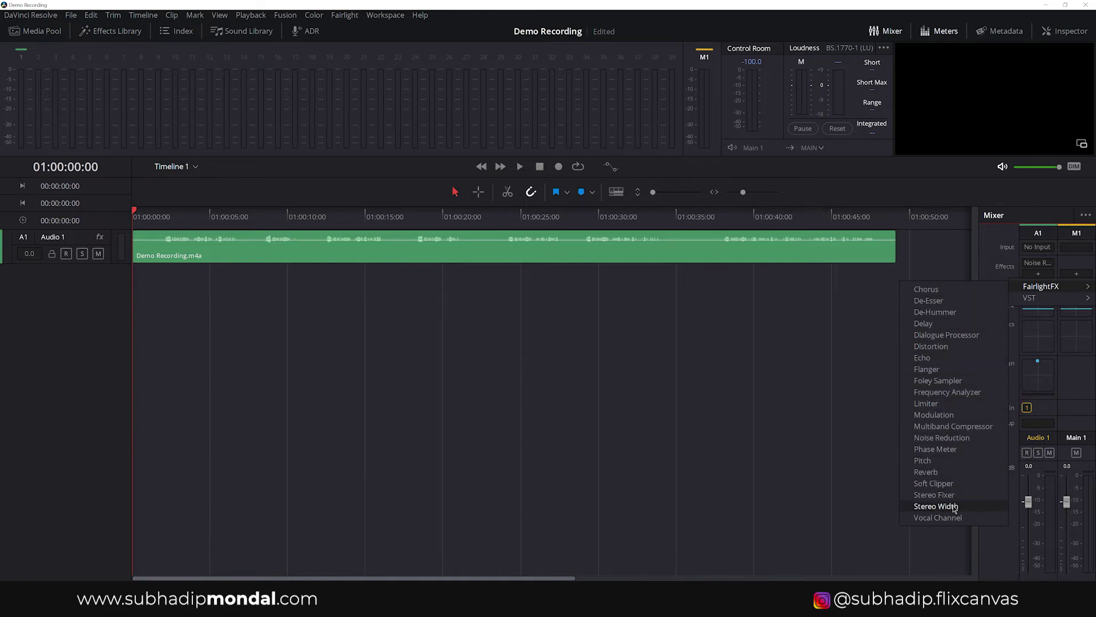
left_click(963, 337)
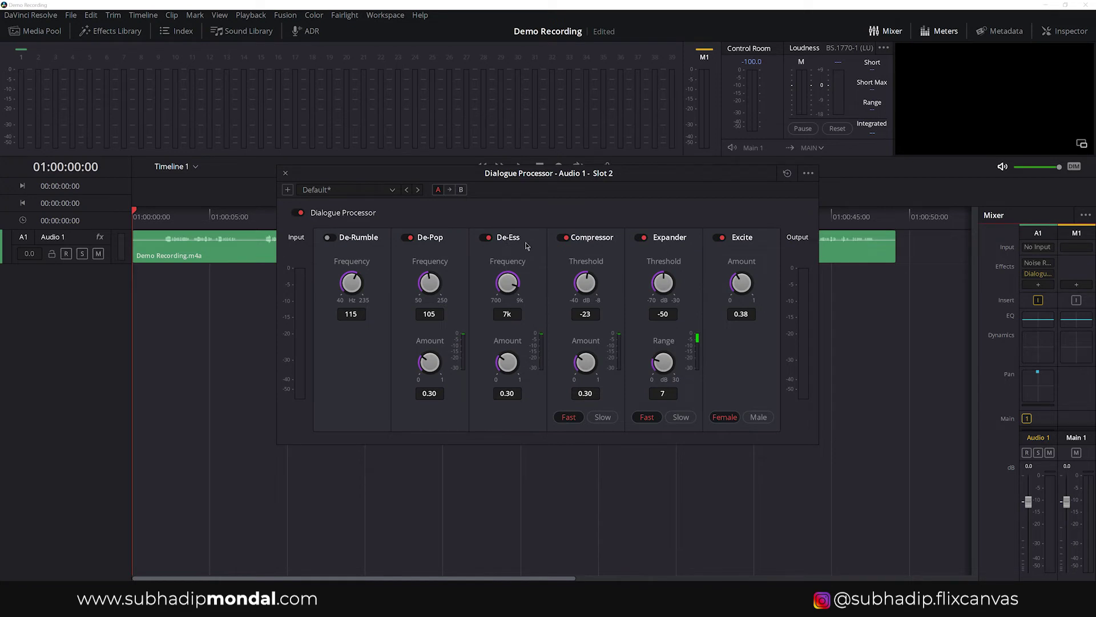
left_click(489, 238)
key("Escape")
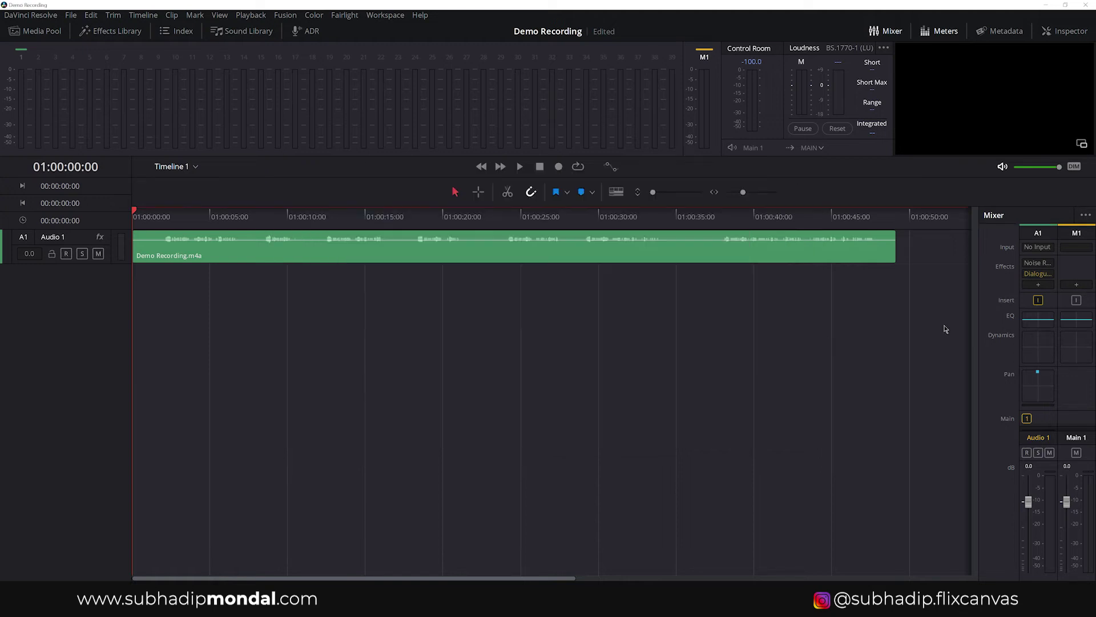
Step: Add a Limiter effect to the Audio 1 track with its input level set to 0.1 dB
left_click(1039, 285)
mouse_move(1041, 297)
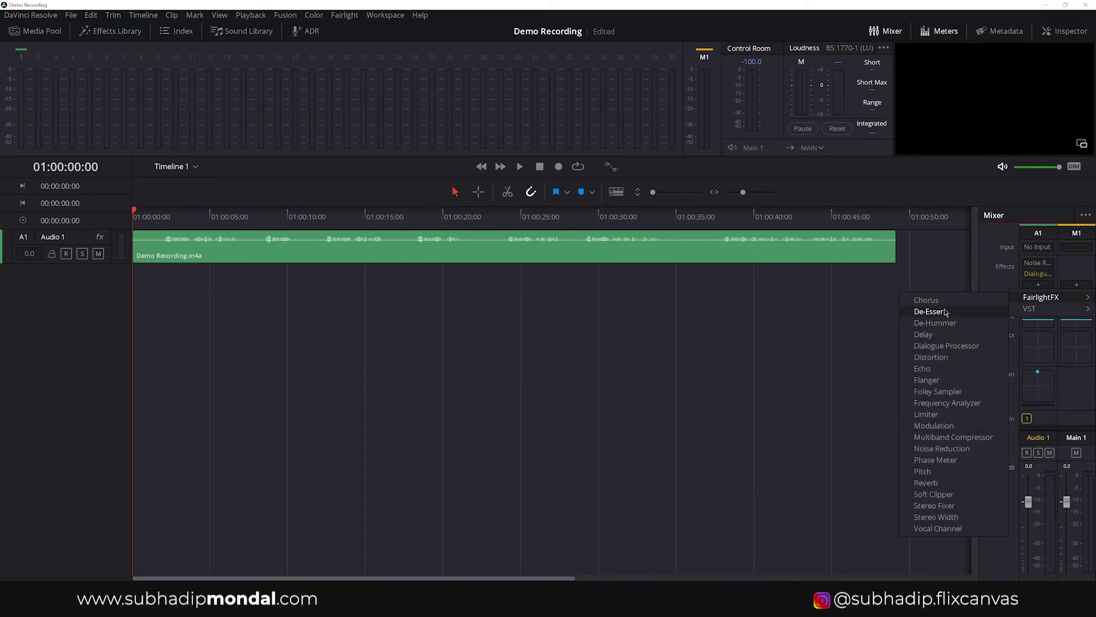
left_click(941, 414)
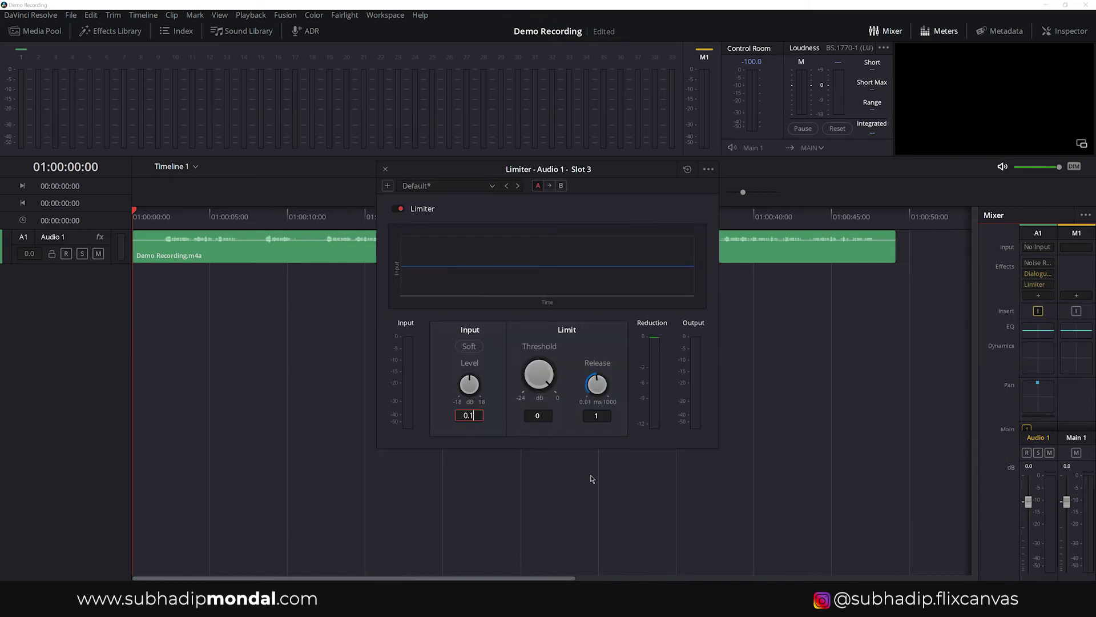
left_click(504, 416)
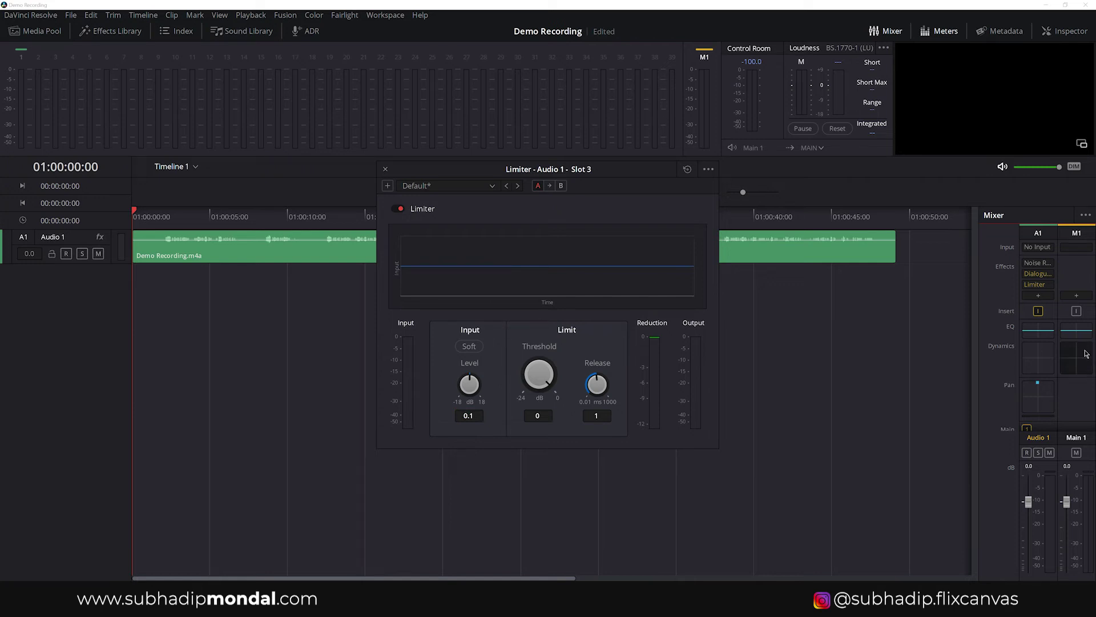
Step: Add a FairlightFX Limiter effect to the Main 1 bus
left_click(1088, 297)
mouse_move(1060, 312)
left_click(926, 424)
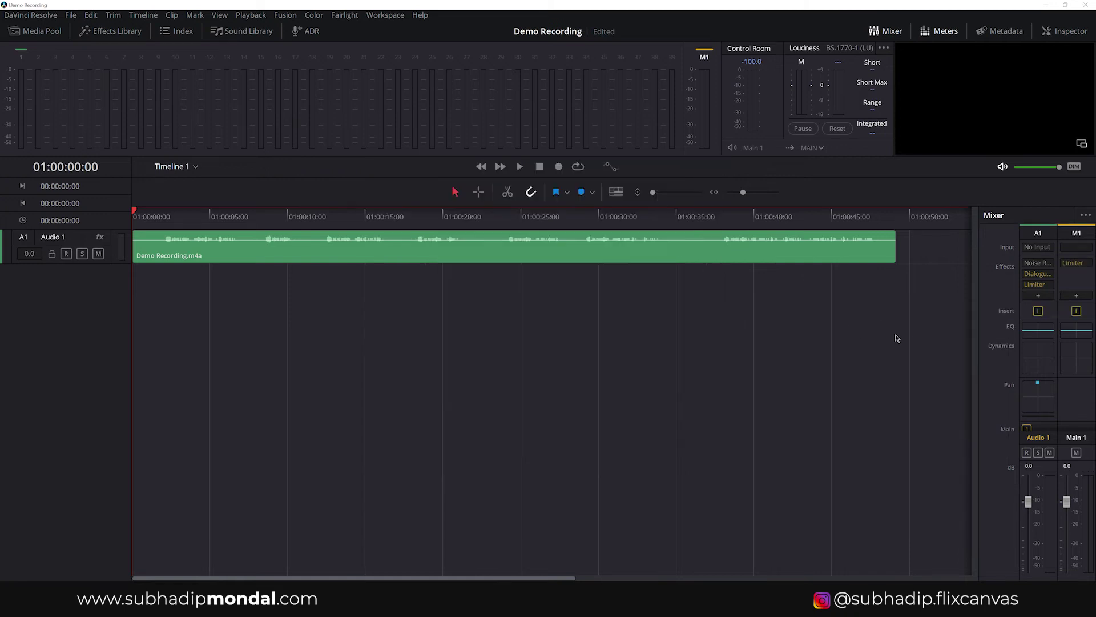
Step: Enable Bands 1 and 6 in Audio 1's equalizer and set their frequencies to about 66 Hz and 9.4 kHz
double_click(1040, 331)
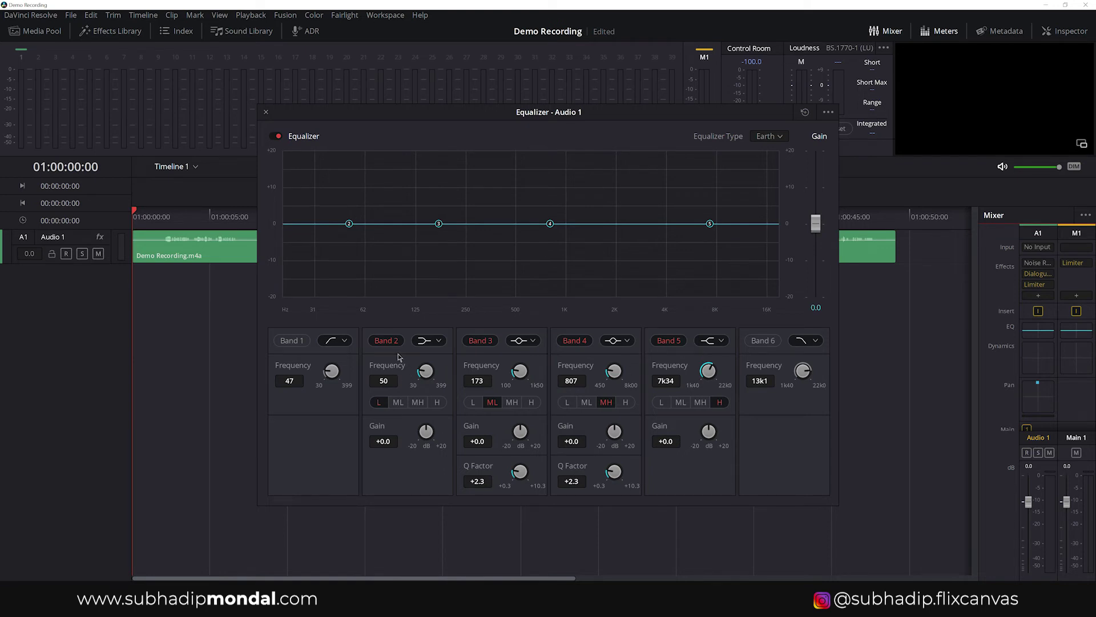
left_click(291, 340)
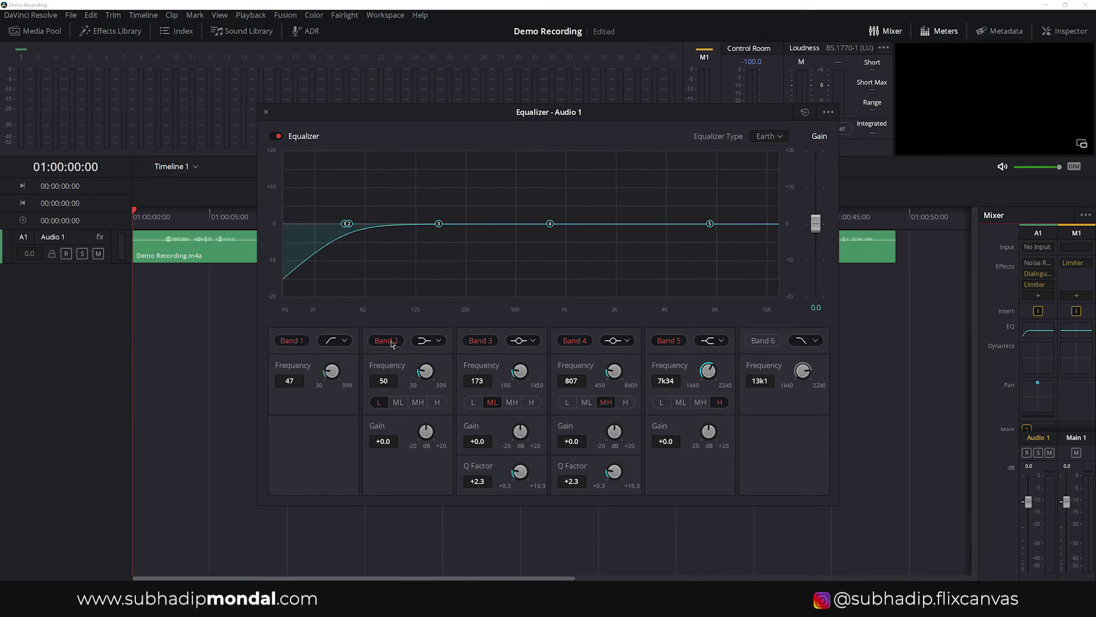
left_click(762, 342)
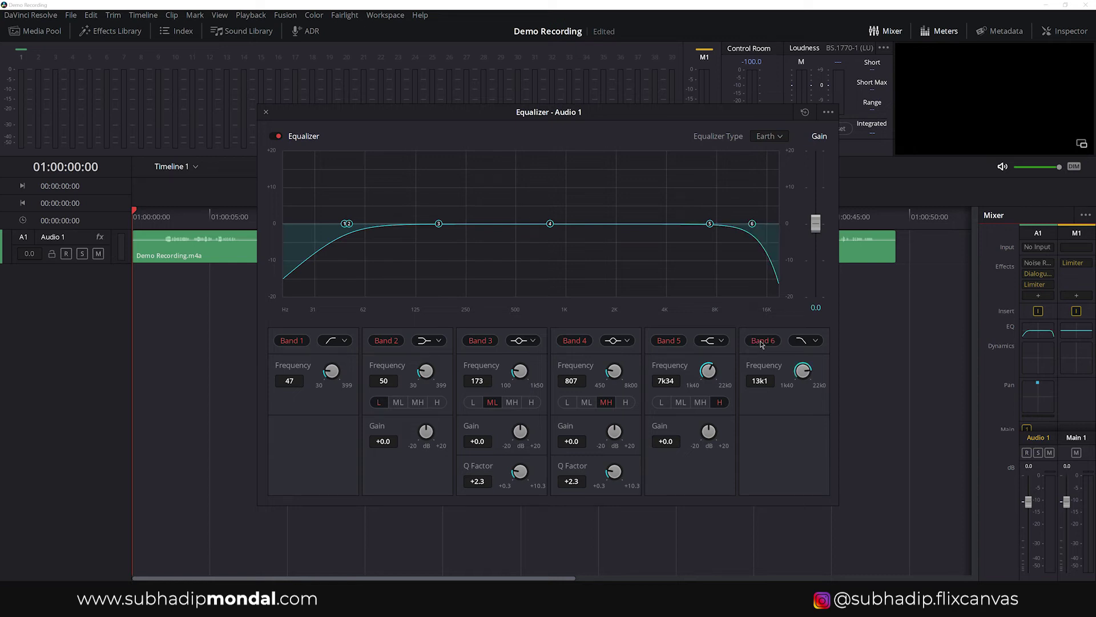
left_click_drag(329, 372, 351, 370)
mouse_move(803, 370)
left_mouse_down()
mouse_move(833, 360)
mouse_move(809, 366)
left_mouse_up()
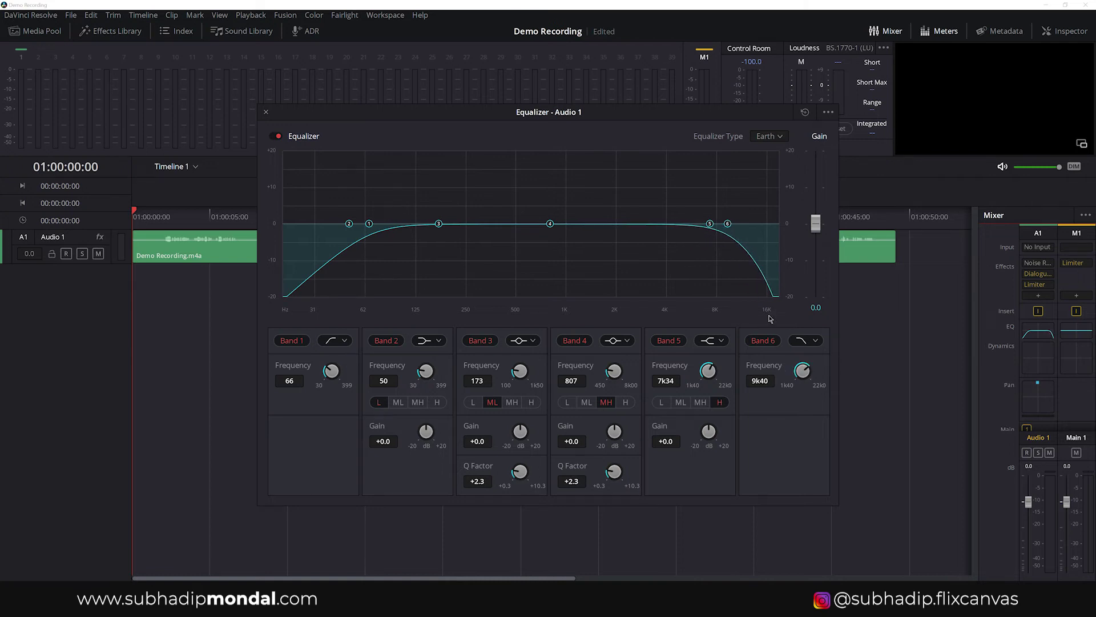
Step: Boost Band 4 by 6.9 dB at 1.43 kHz, and cut Band 5 by 2.5 dB at 4.96 kHz and Band 3 by 4.1 dB at 251 Hz
left_click_drag(550, 223, 591, 200)
left_click_drag(710, 223, 682, 232)
left_click_drag(438, 223, 474, 241)
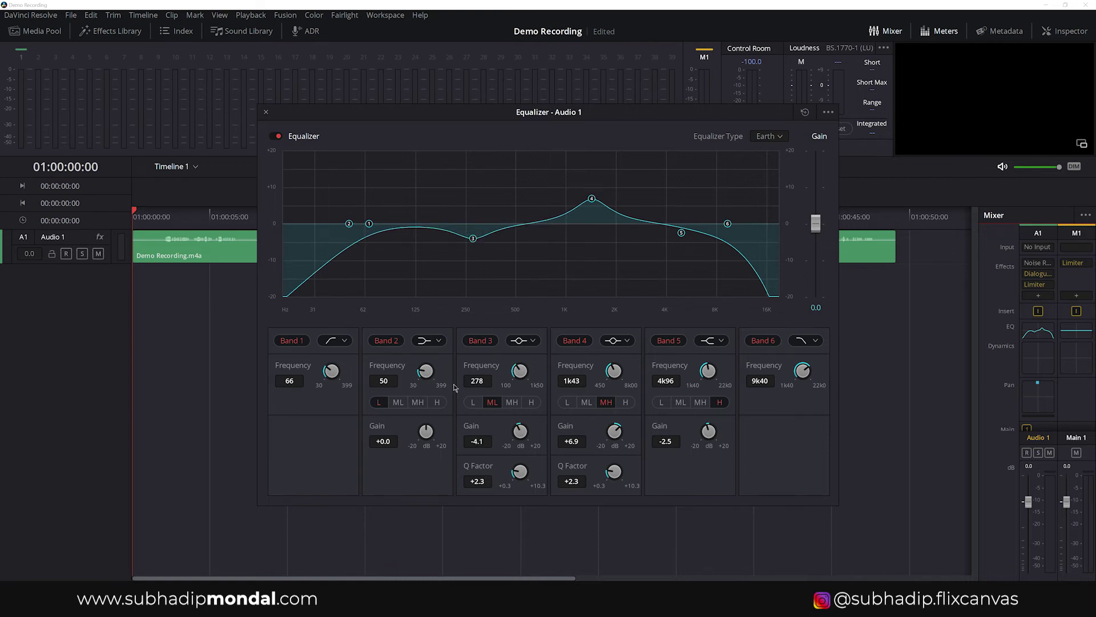
left_click_drag(521, 370, 518, 295)
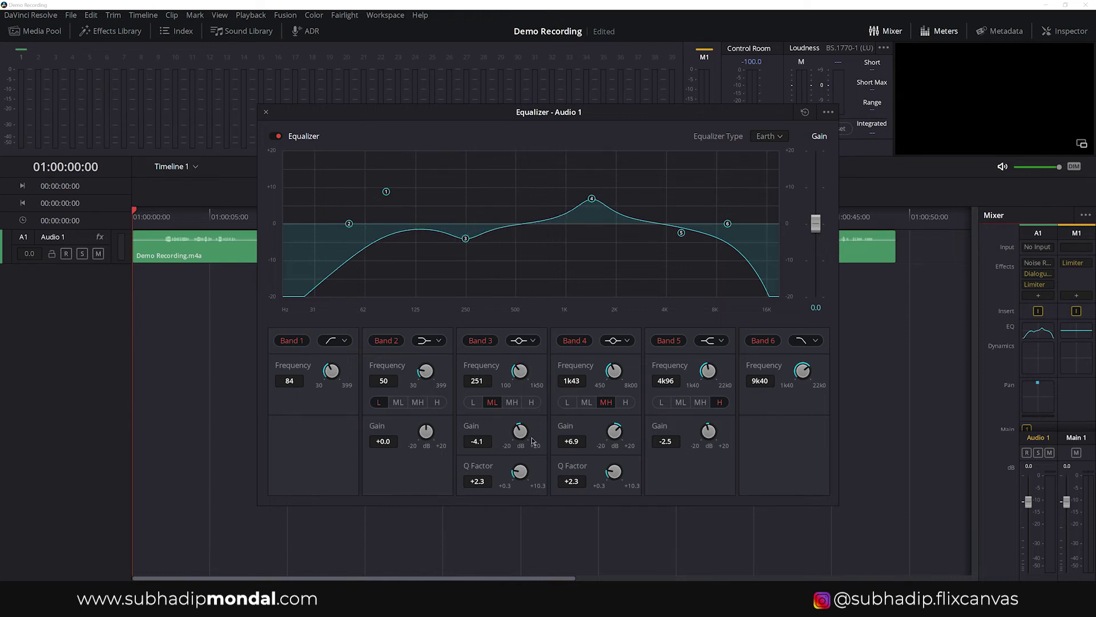
Step: Fine-tune the equalizer's Band 3 gain and Q factor and the frequency of Band 4
left_click_drag(518, 431, 498, 432)
left_click_drag(517, 474, 517, 460)
left_click_drag(614, 371, 631, 364)
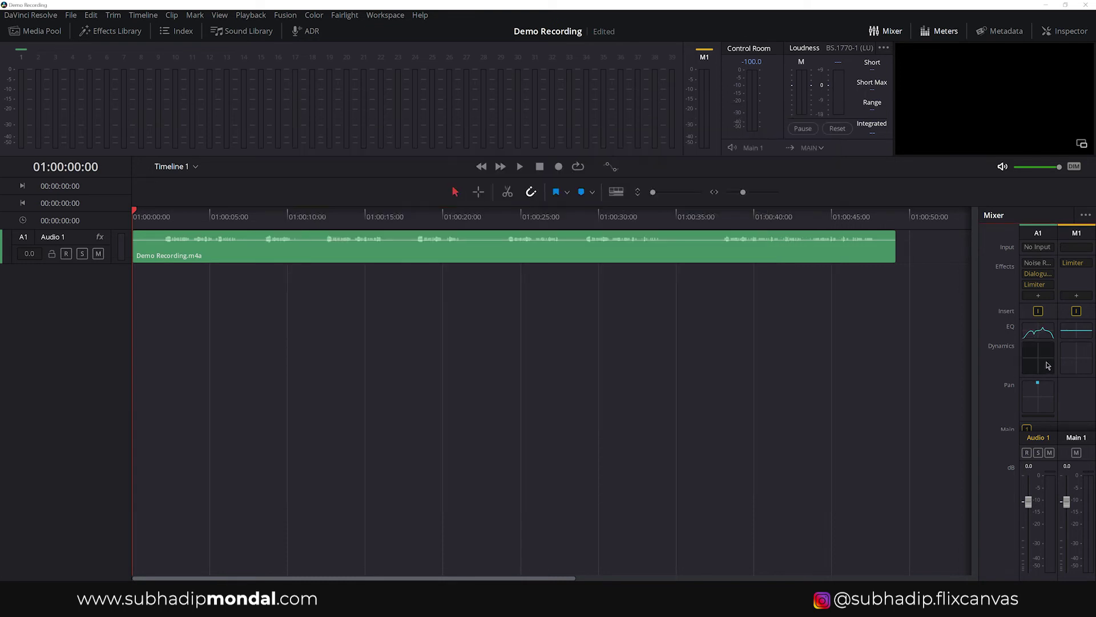
Step: Open the dynamics of the Audio 1 track and enable its Compressor and Limiter
double_click(1040, 365)
left_click(547, 338)
left_click(708, 338)
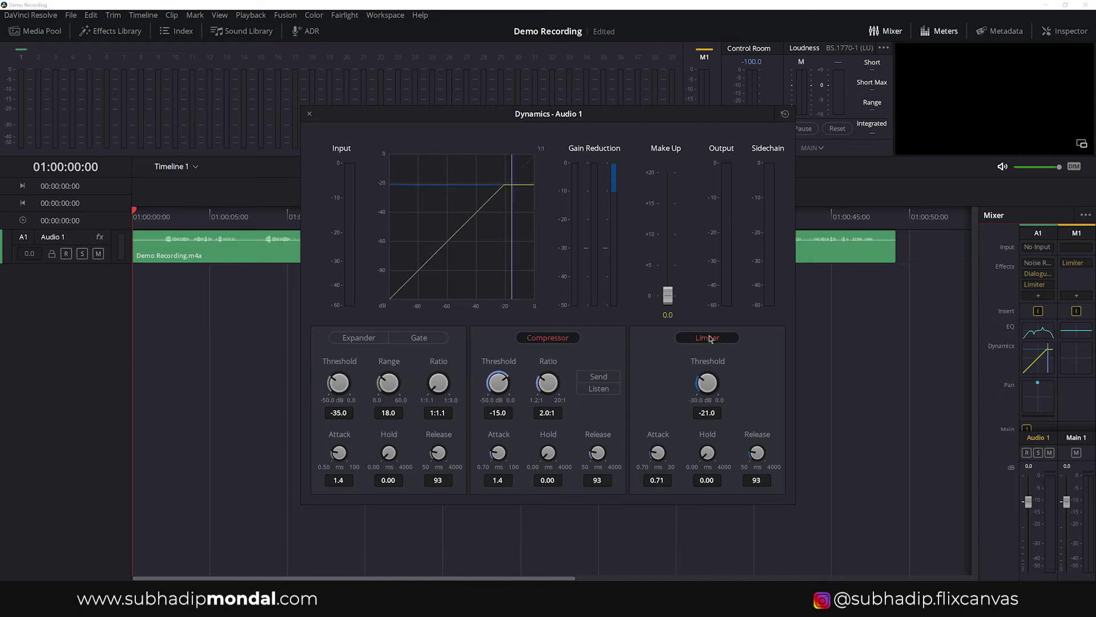
Step: Remove the separate Limiter effect from the Audio 1 track
left_click(1051, 285)
left_click(1051, 296)
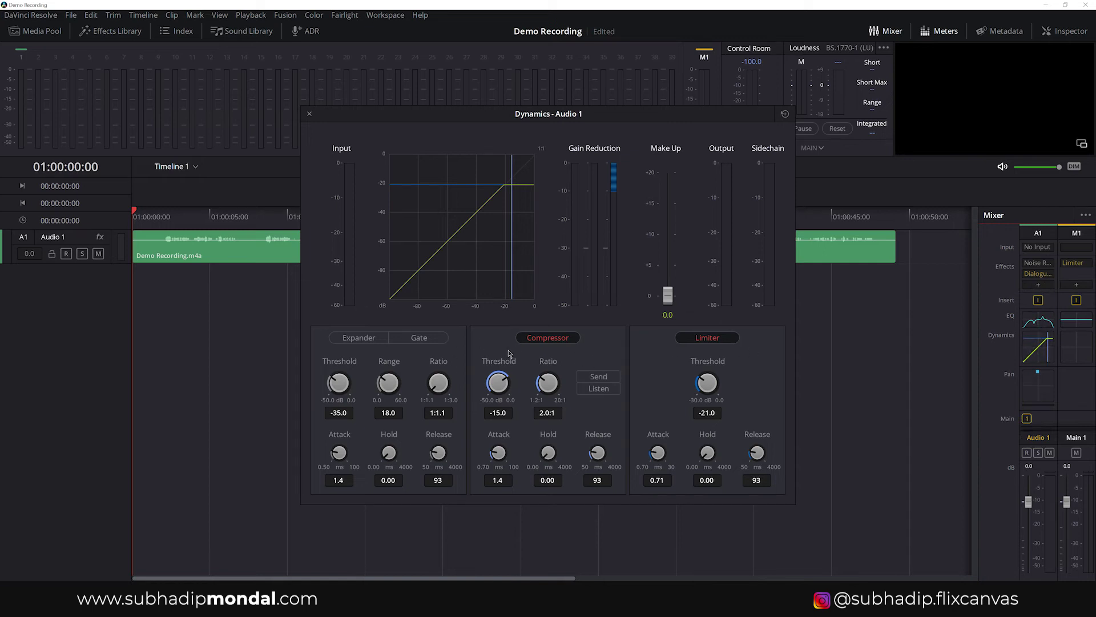
Step: Set the compressor to threshold -14.2, ratio 2.1:1, attack 17, hold 559 and release 1326, with 8.8 dB make-up gain
left_click_drag(501, 381, 562, 375)
left_click_drag(573, 448, 580, 449)
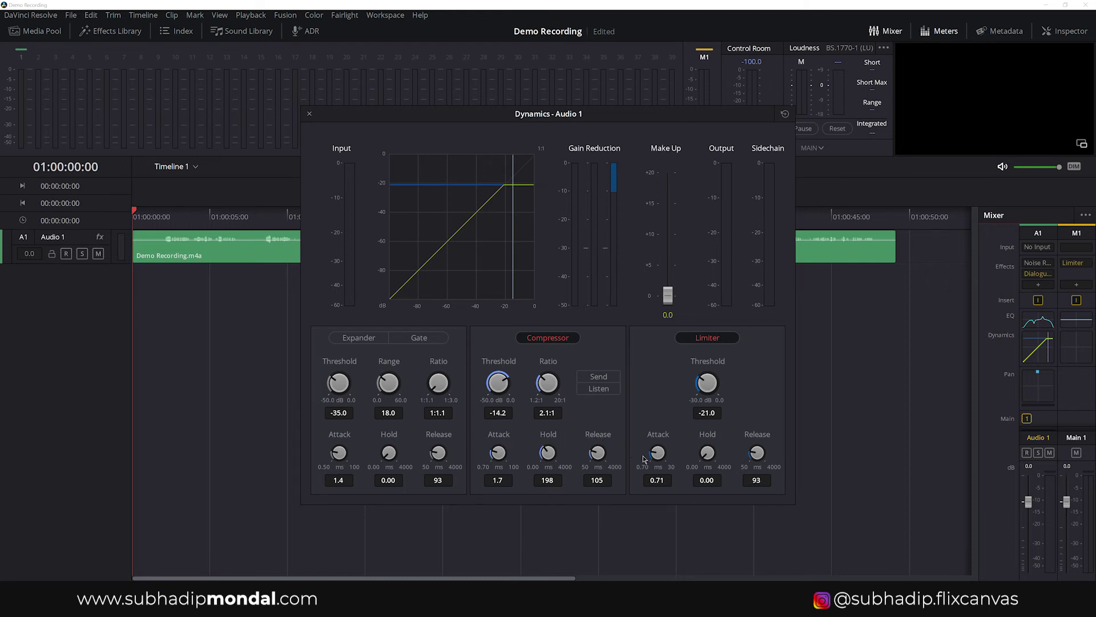
left_click_drag(502, 457, 648, 434)
left_click_drag(668, 295, 688, 245)
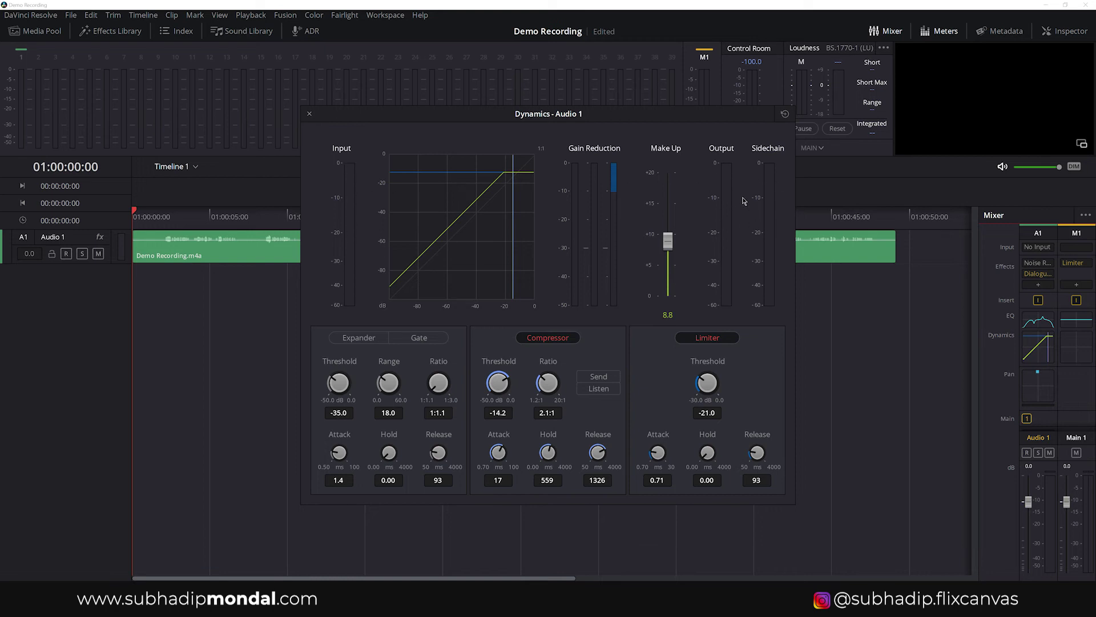
key("Escape")
Step: Add the Vocal Channel effect to the Audio 1 track and enable its High Pass filter at 130 Hz
left_click(1038, 285)
mouse_move(1041, 296)
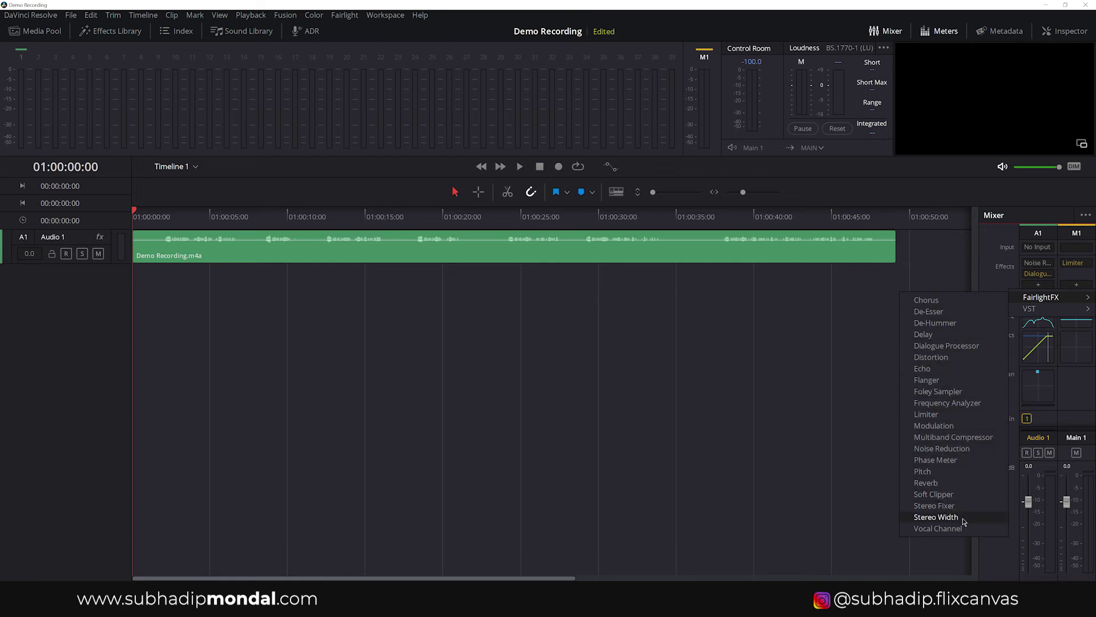
left_click(938, 528)
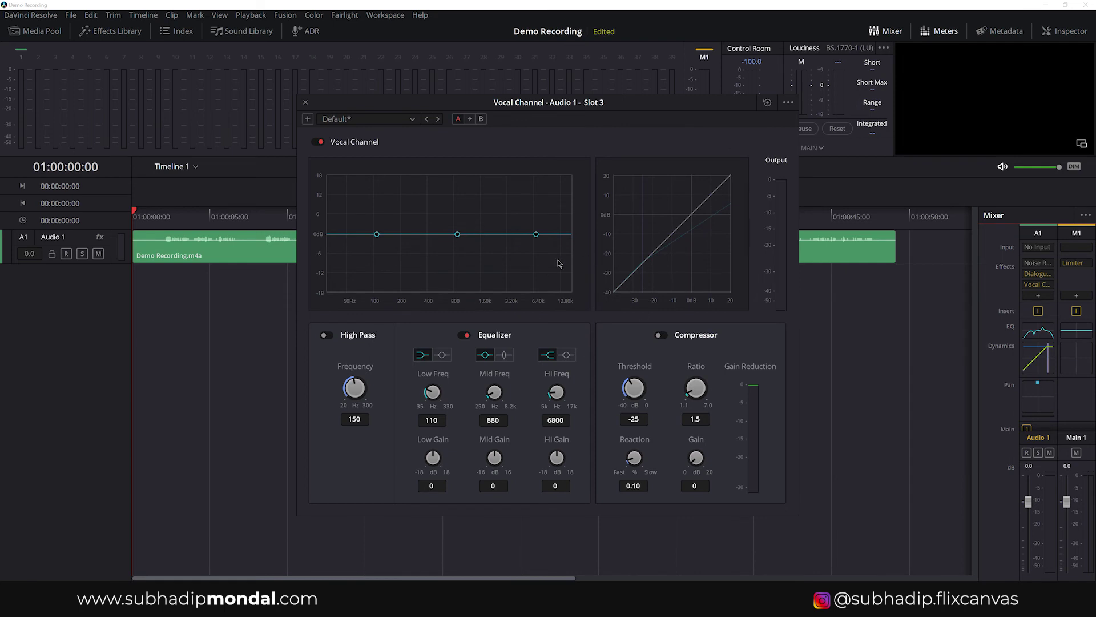
left_click(326, 335)
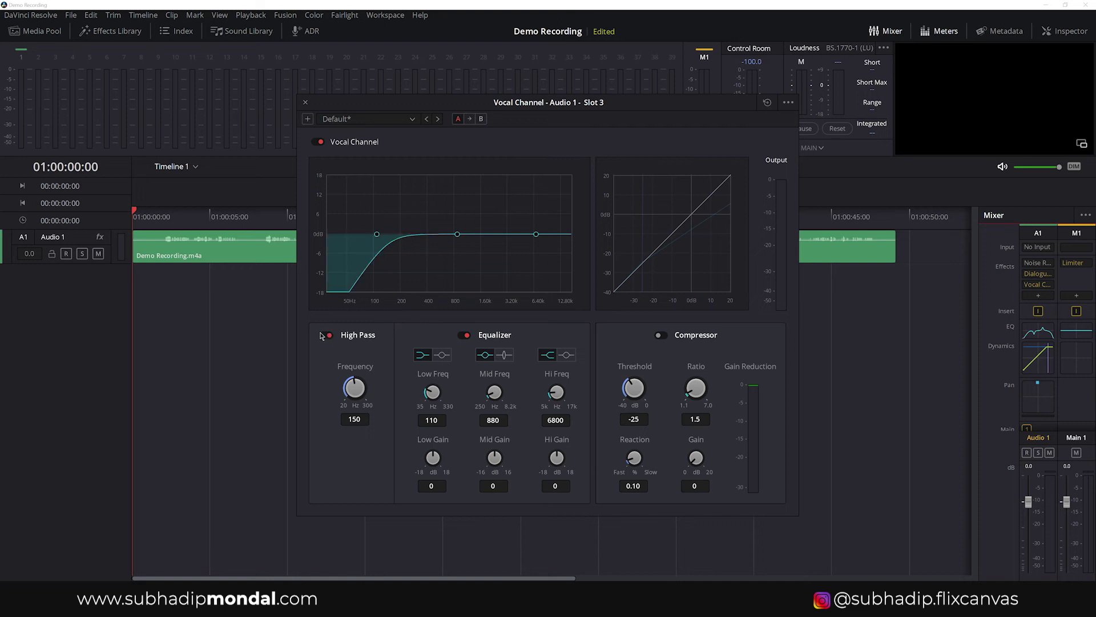
left_click_drag(357, 381, 467, 385)
Step: Shape the Vocal Channel equalizer with 13.1 dB at 918 Hz, -3.1 dB at 6520 Hz and 7.7 dB at 161 Hz
left_click_drag(457, 235, 471, 206)
mouse_move(535, 235)
left_mouse_down()
mouse_move(539, 196)
mouse_move(535, 247)
left_mouse_up()
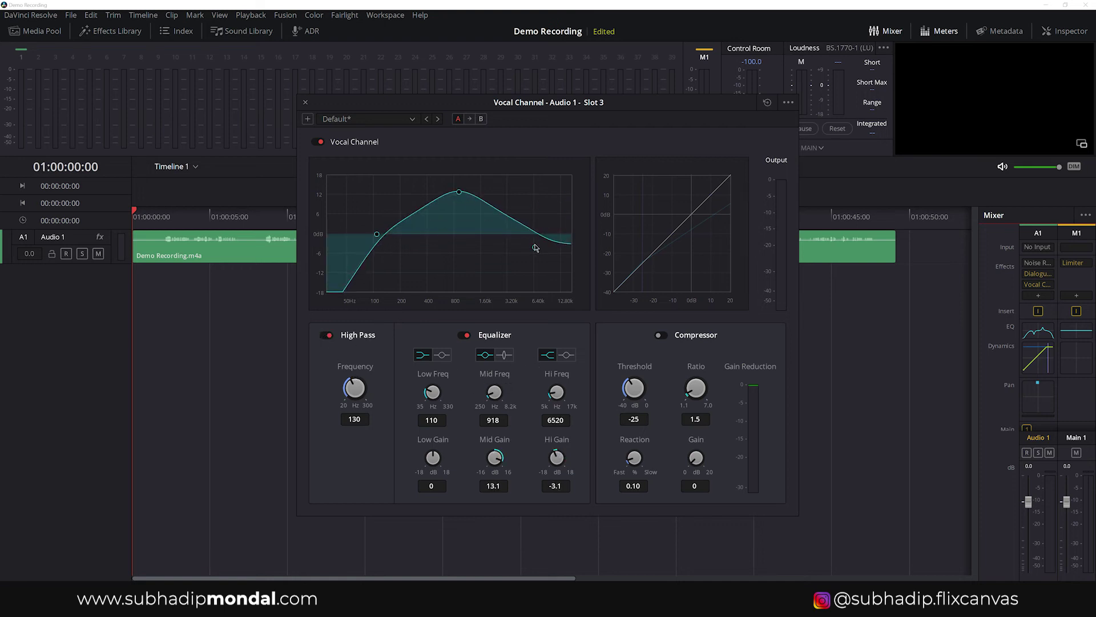
left_click_drag(378, 234, 392, 211)
Step: Enable the Vocal Channel compressor and adjust its threshold, reaction and gain
left_click(663, 336)
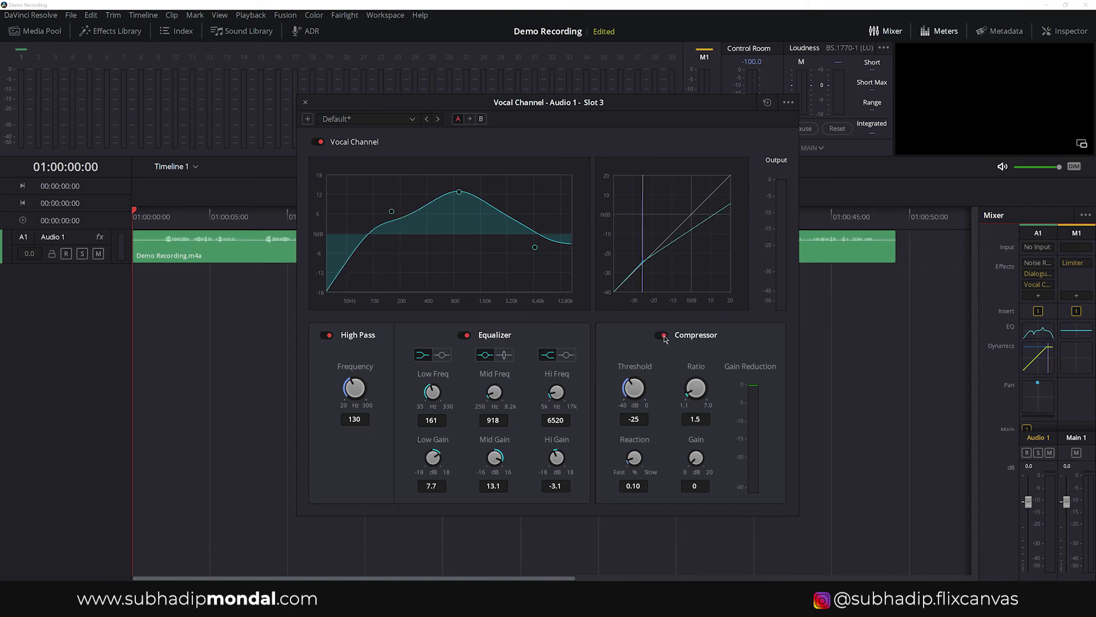
left_click_drag(637, 393, 731, 384)
left_click_drag(635, 460, 699, 460)
left_click(694, 485)
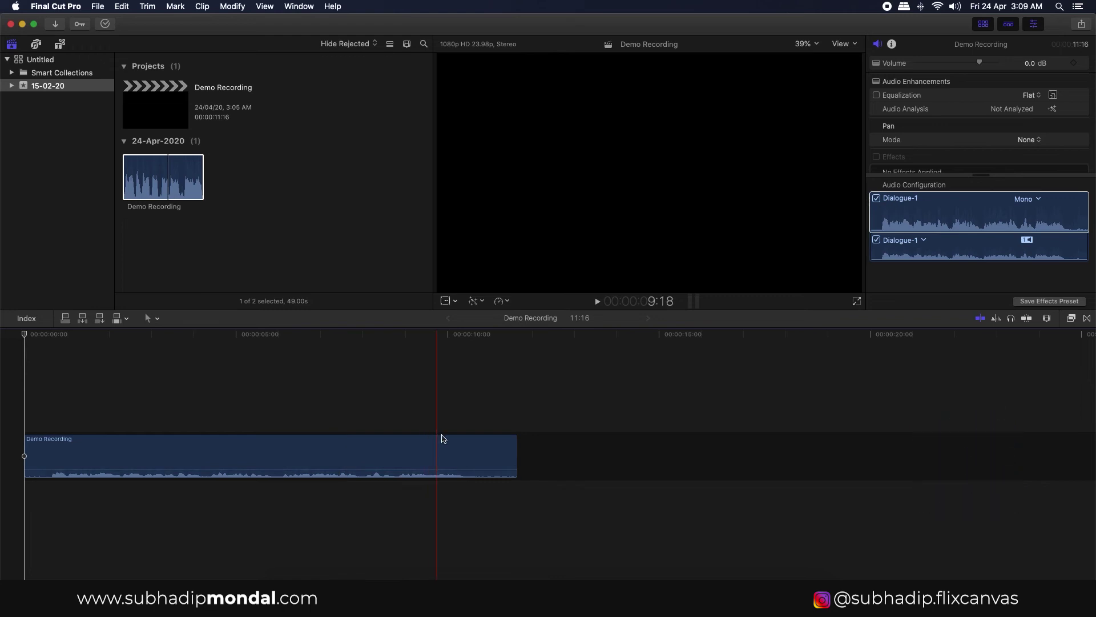
Step: In Final Cut Pro, apply the Denoiser from the Specialized audio effects to the Demo Recording clip
left_click(1071, 318)
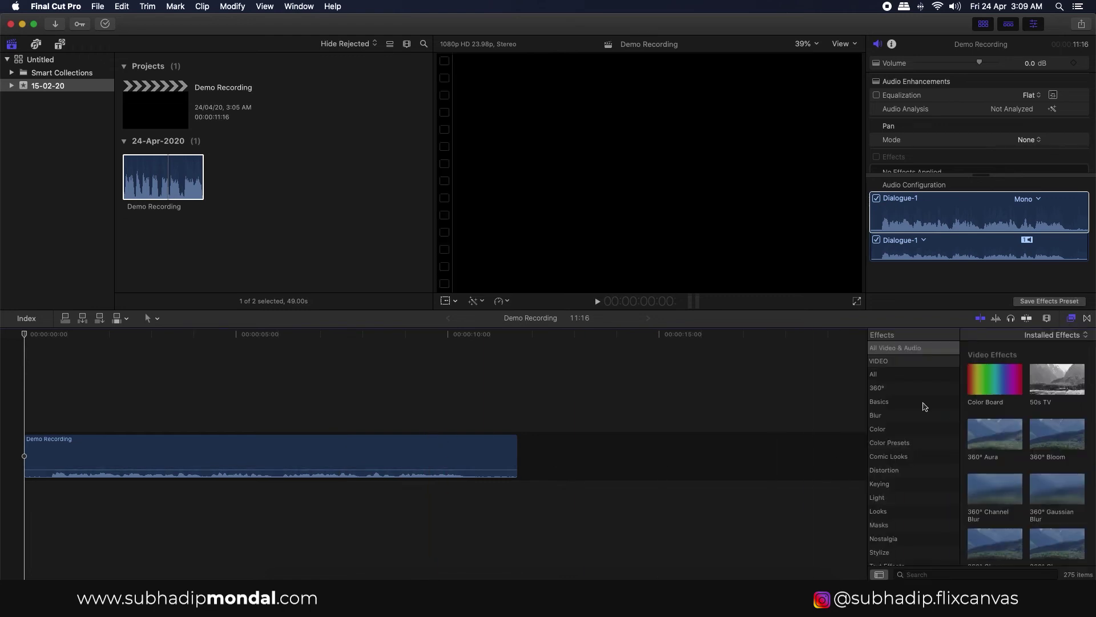
scroll(925, 407, "down", 5)
scroll(925, 406, "down", 3)
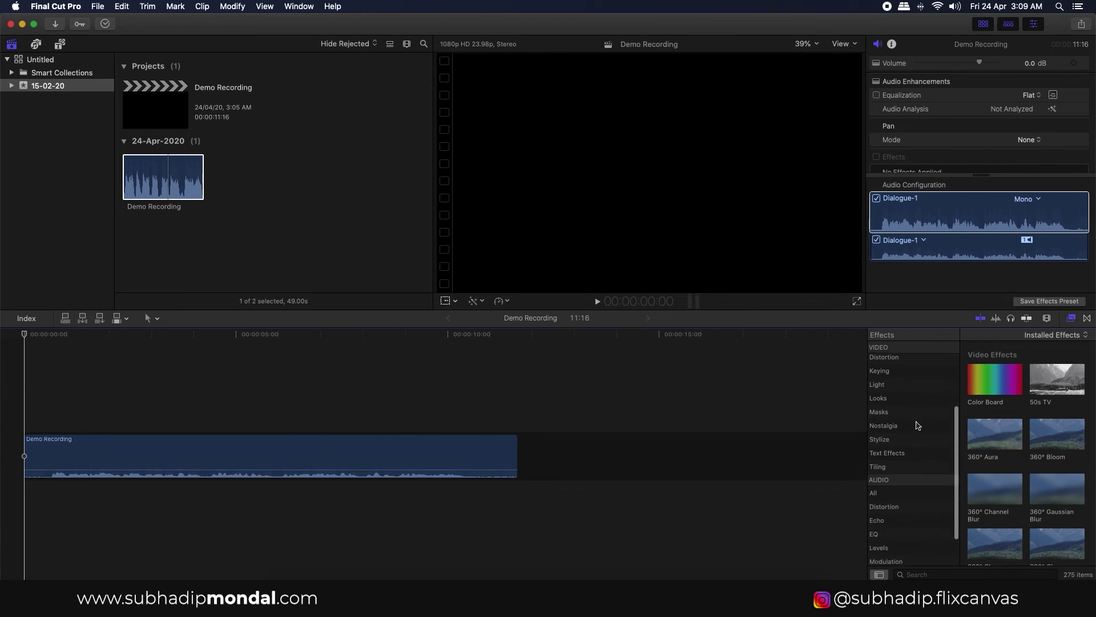
scroll(901, 443, "down", 2)
left_click(897, 544)
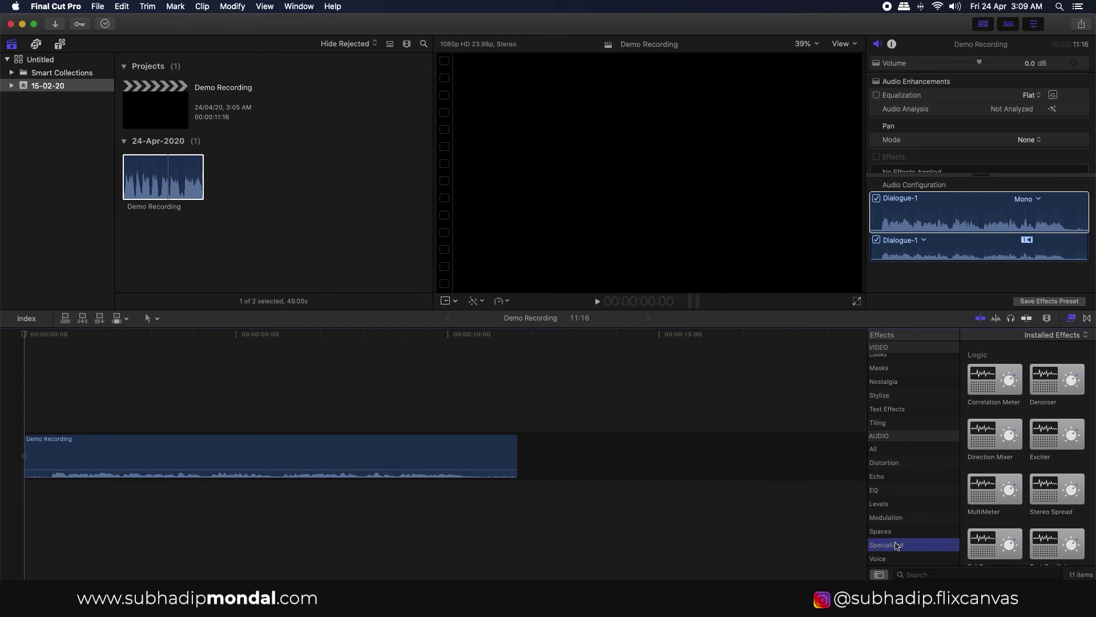
left_click_drag(1048, 387, 336, 457)
scroll(918, 167, "down", 2)
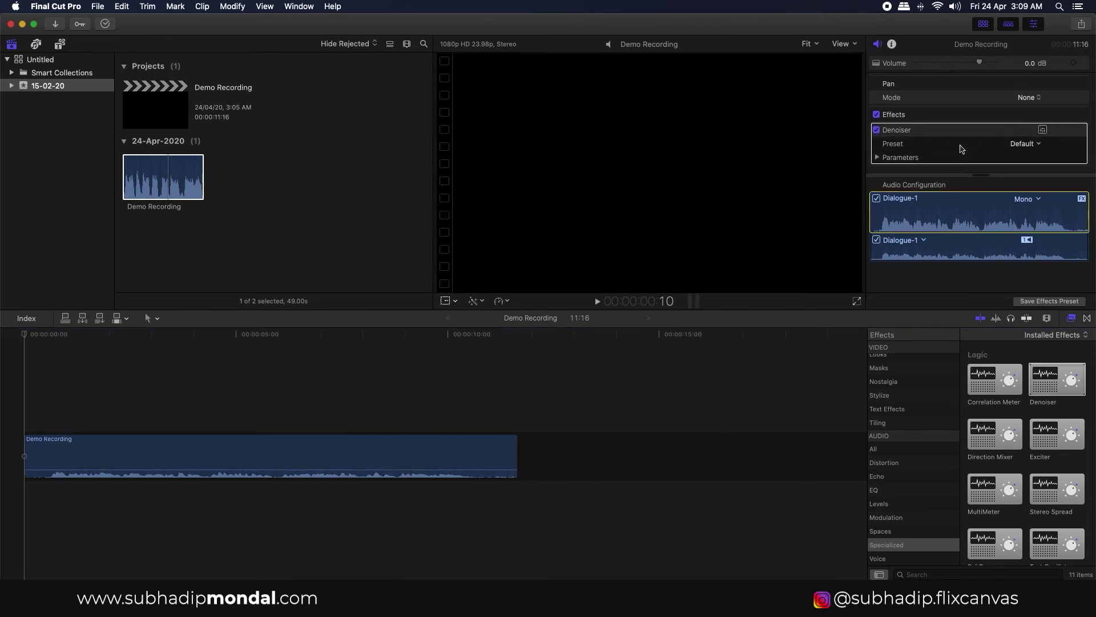
Step: Load the White Noise Filter preset in the Denoiser on the Demo Recording clip and close its editor
left_click(1043, 130)
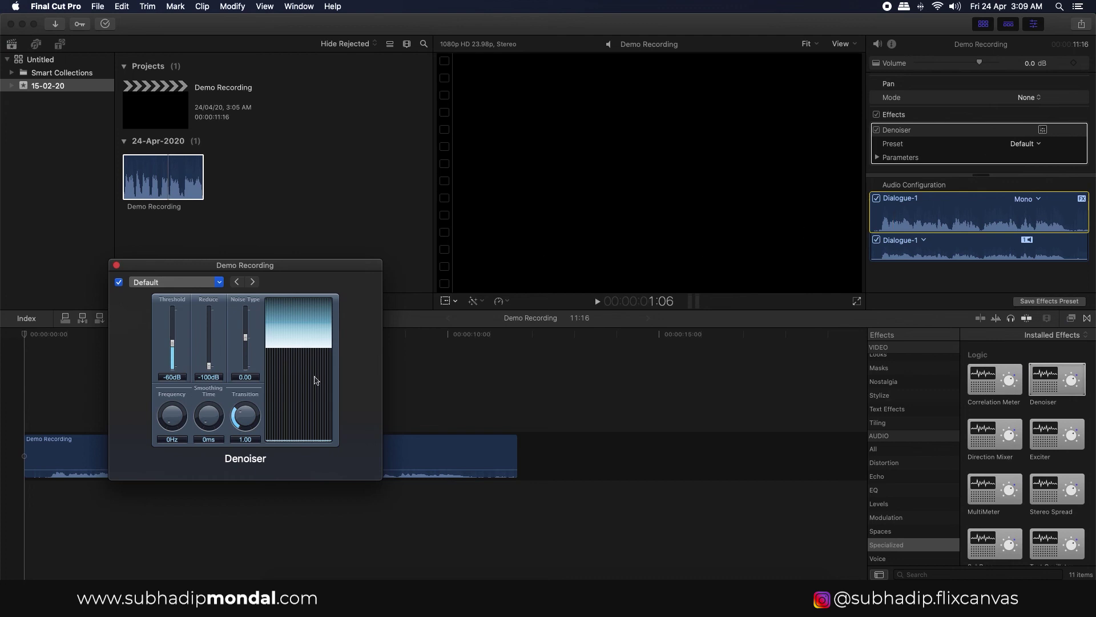
left_click(186, 282)
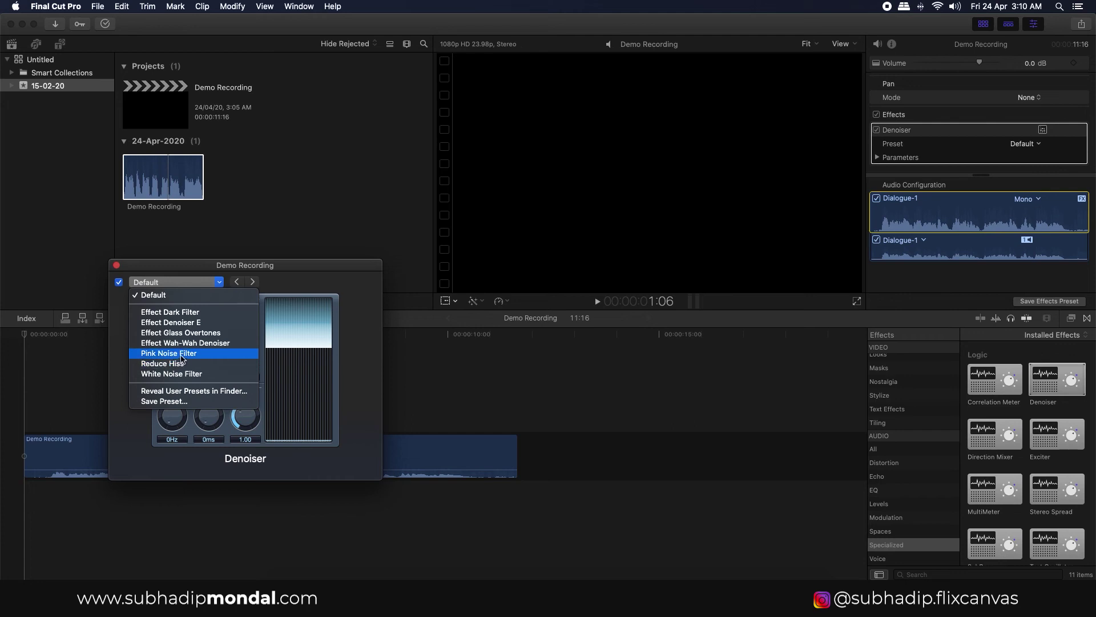
left_click(203, 374)
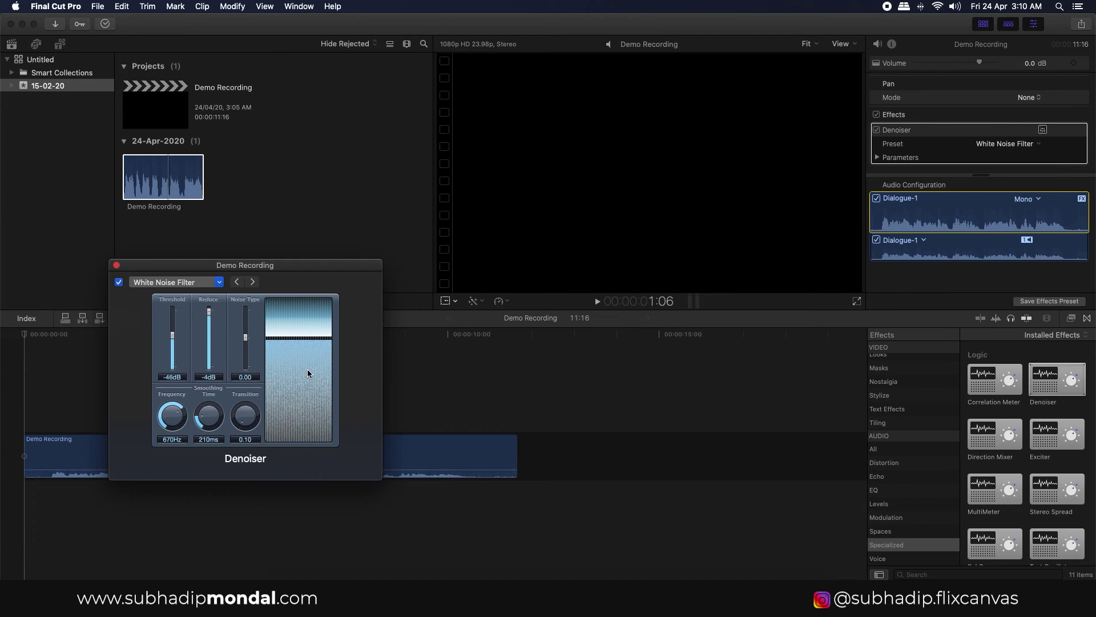
key("super+w")
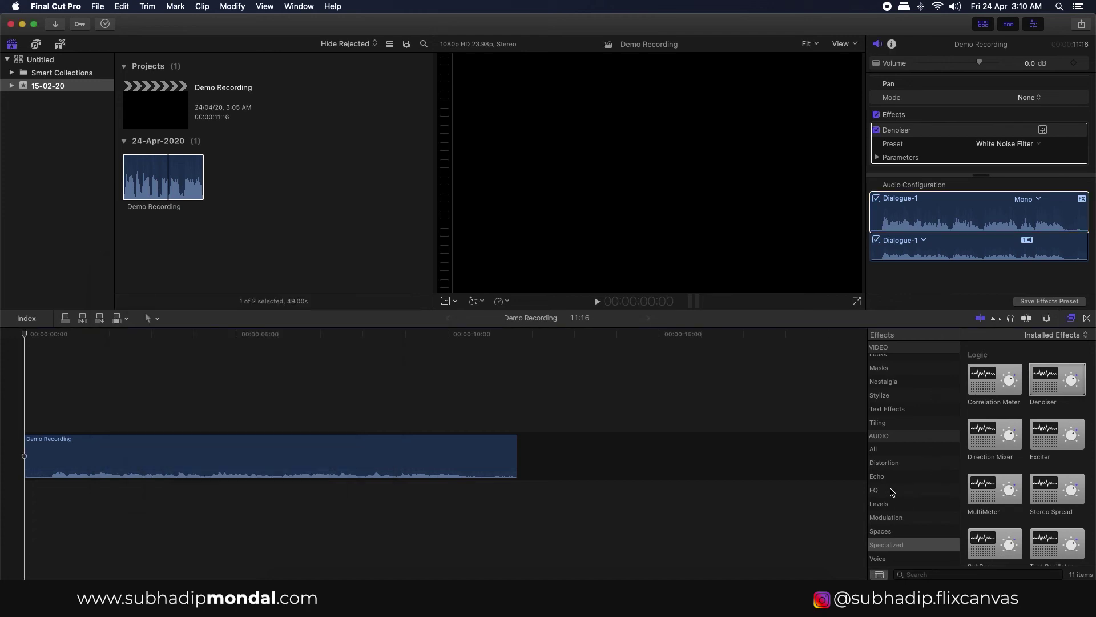
Step: Apply the Channel EQ audio effect to the Demo Recording clip and open its editor
left_click(901, 490)
left_click_drag(994, 372, 367, 470)
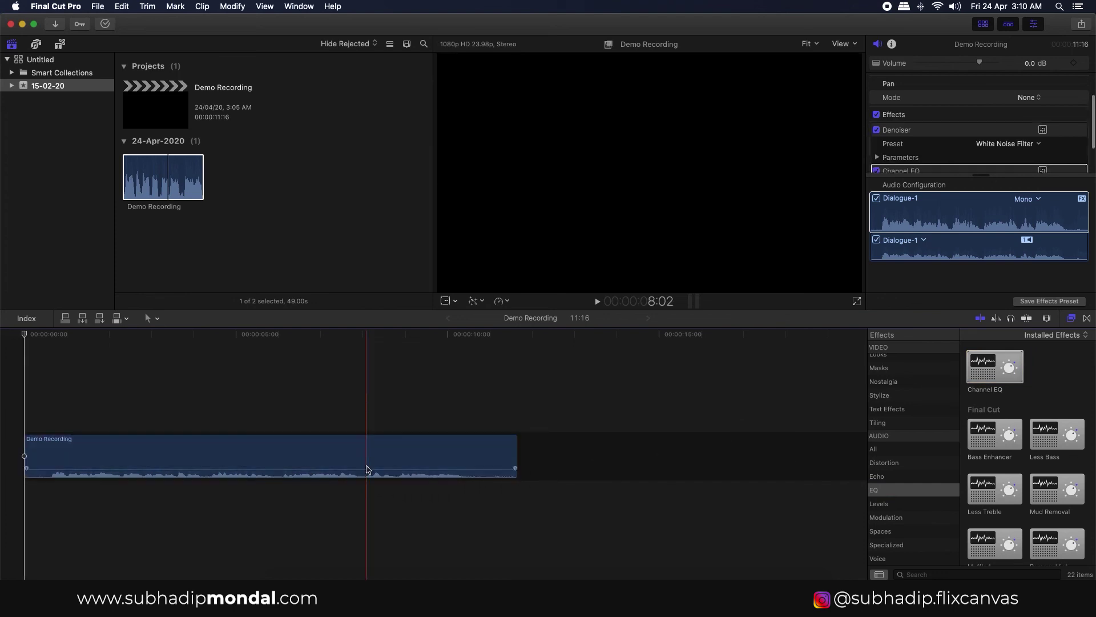
scroll(967, 157, "down", 2)
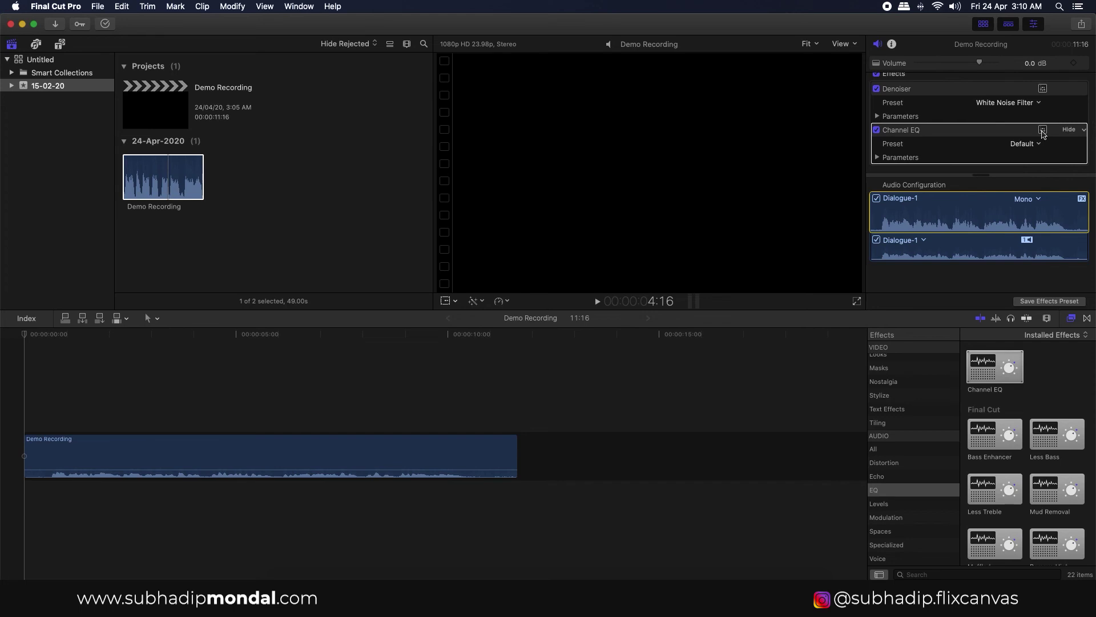
left_click(1043, 131)
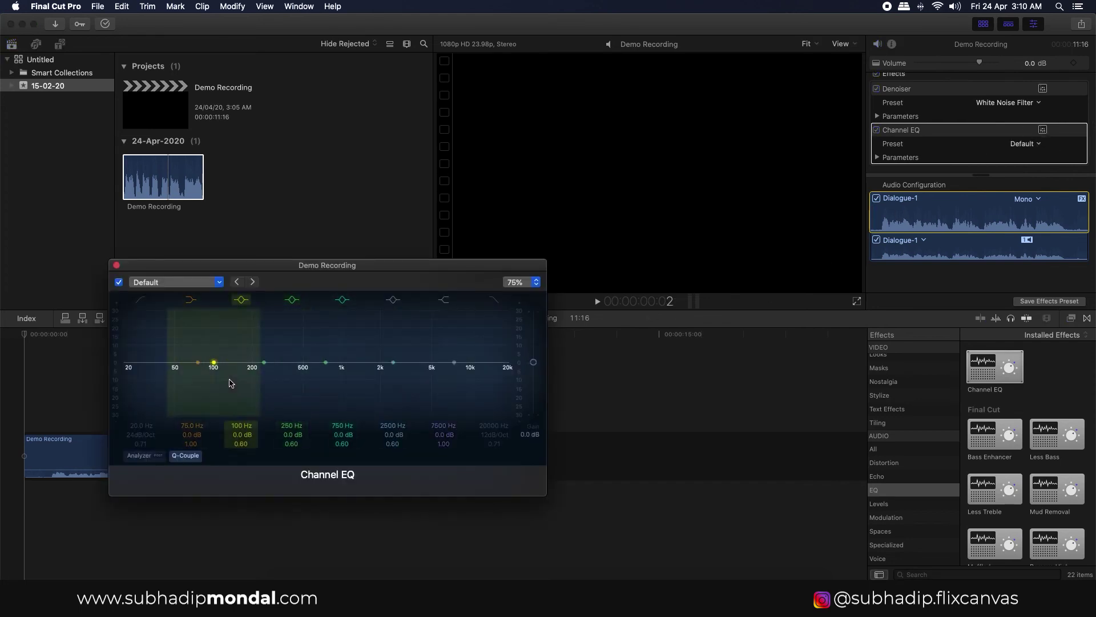
Step: Enable the Channel EQ's low-cut and high-cut filters, pull the high cut lower, and boost the 250, 750 and 2500 Hz bands
left_click(142, 301)
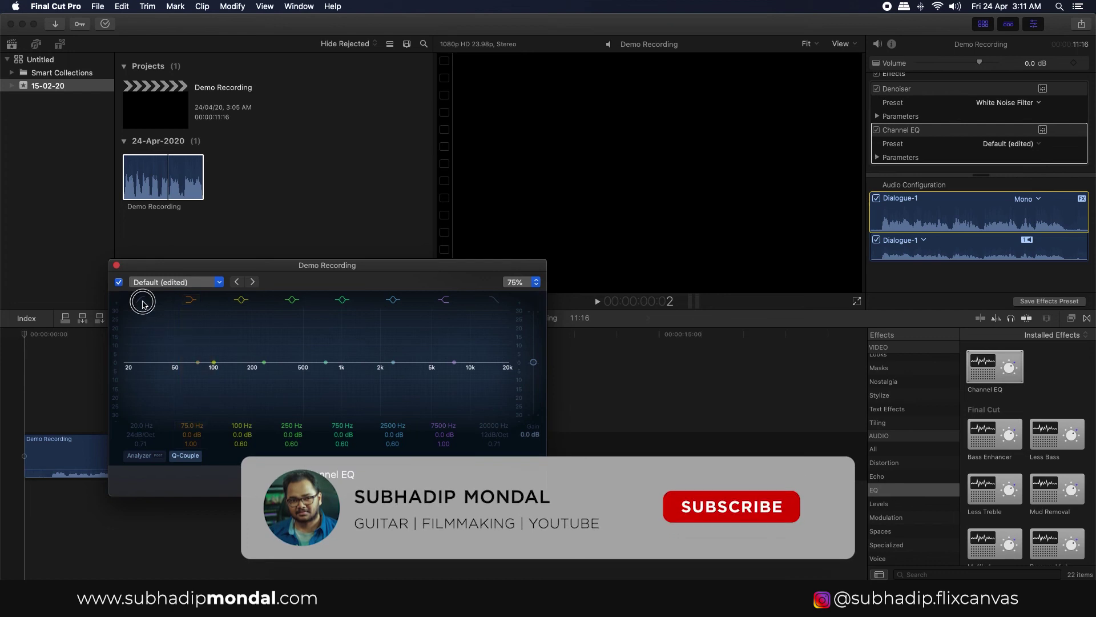
left_click_drag(144, 304, 177, 411)
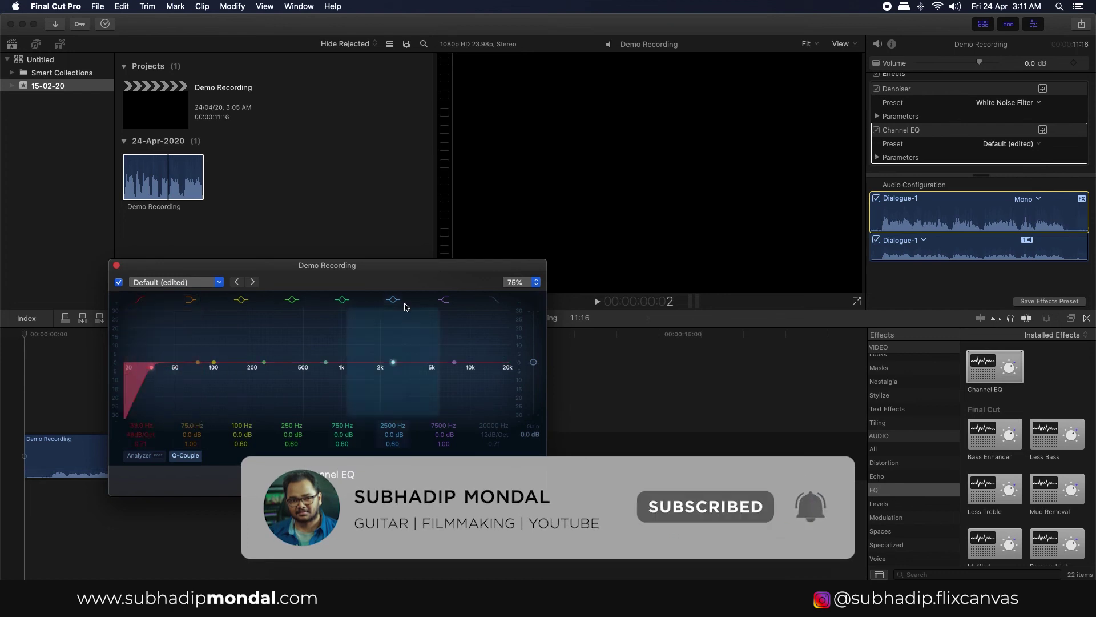
left_click(495, 300)
left_click_drag(502, 362, 445, 365)
left_click_drag(343, 362, 328, 337)
left_click_drag(391, 364, 406, 334)
left_click_drag(264, 362, 243, 347)
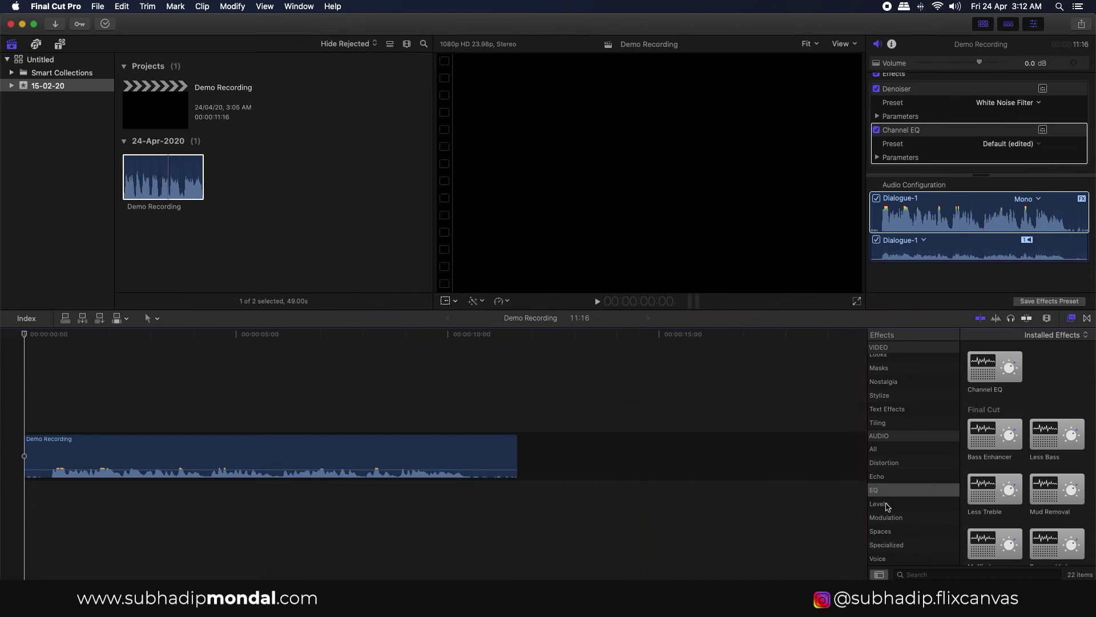
Step: Apply the Compressor from the Levels audio effects to the Demo Recording clip and open its editor
left_click(887, 505)
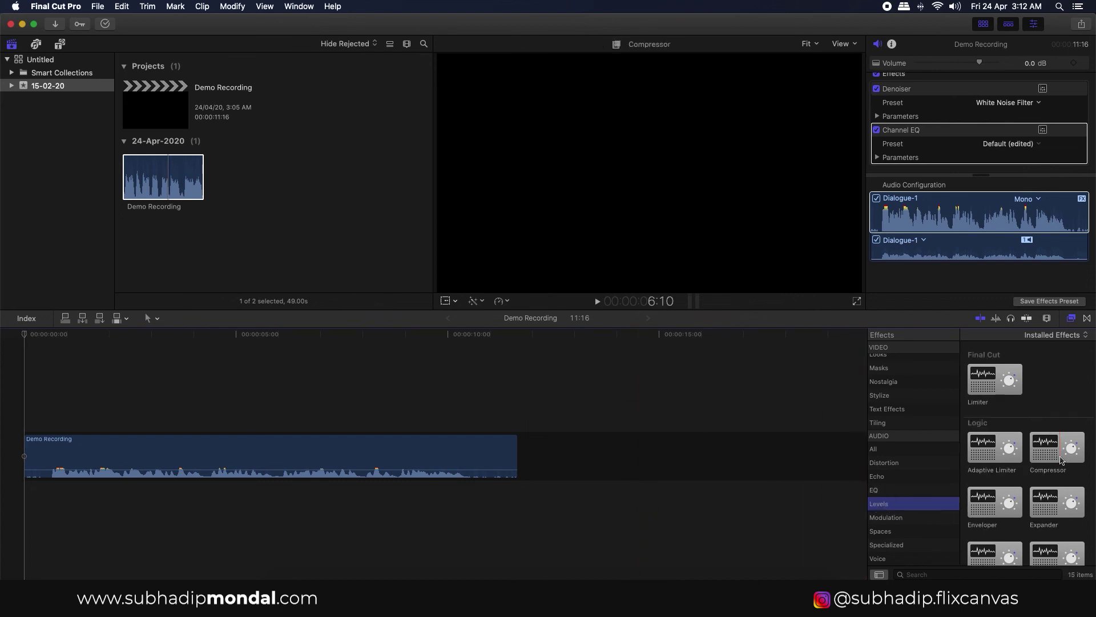
left_click_drag(1062, 455, 335, 466)
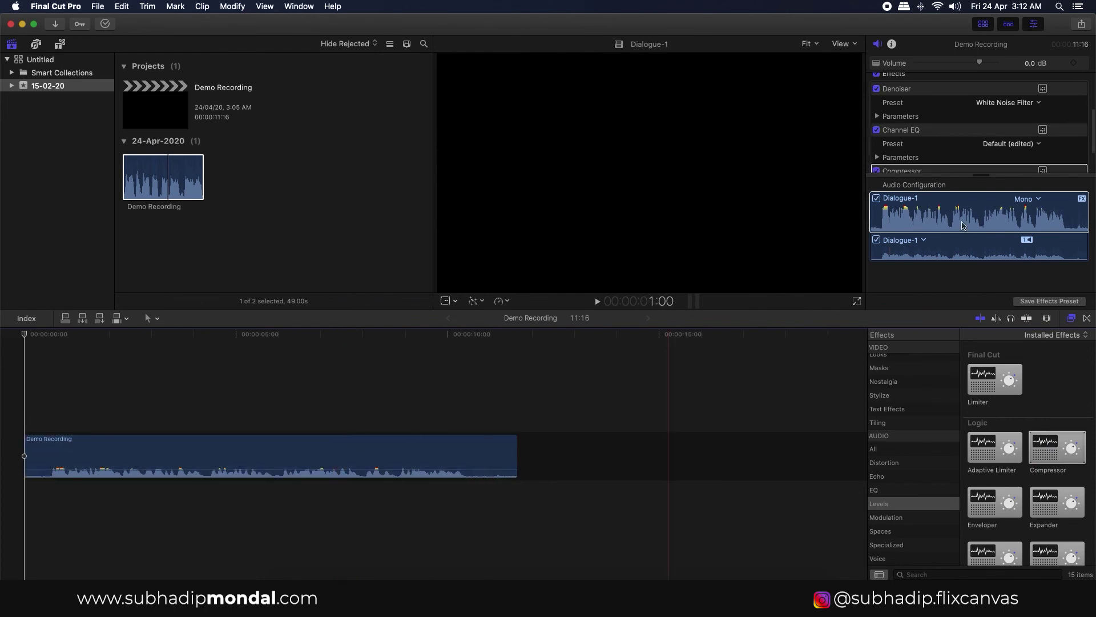
scroll(1005, 137, "down", 2)
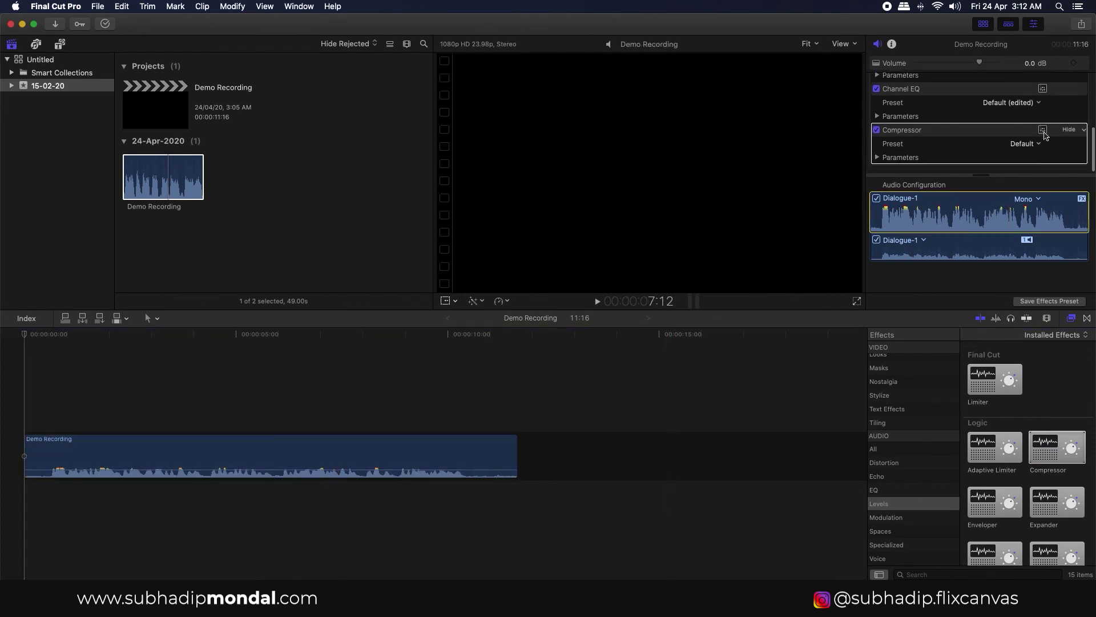
left_click(1043, 130)
mouse_move(348, 317)
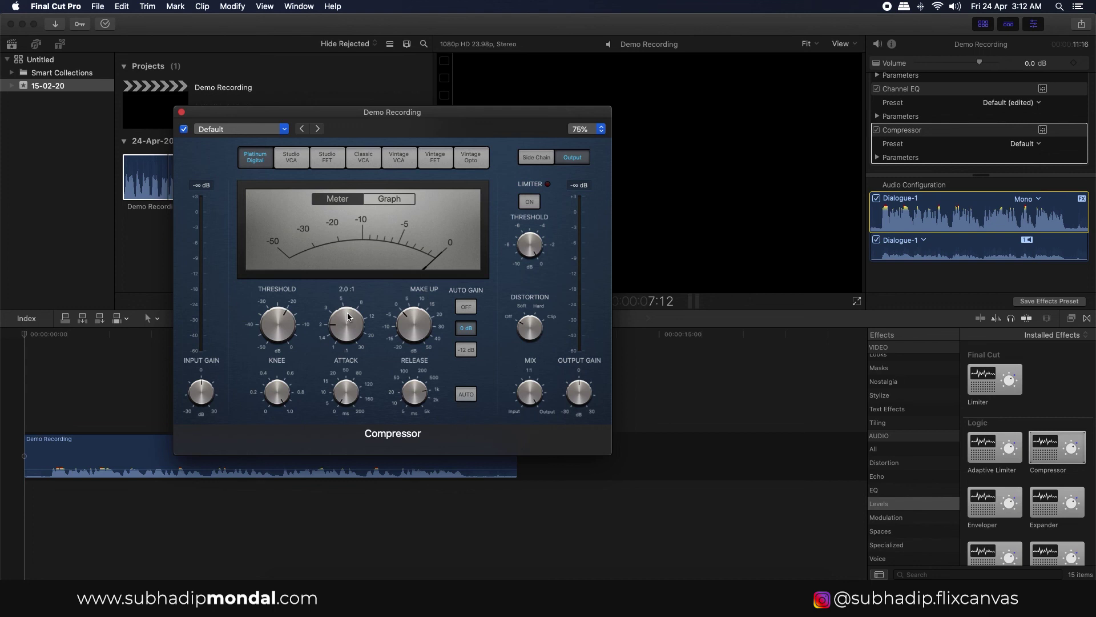
Step: Try the Vocal Compressor 01 voice preset in the Compressor, settling on Vocal Compressor 02
left_click(284, 129)
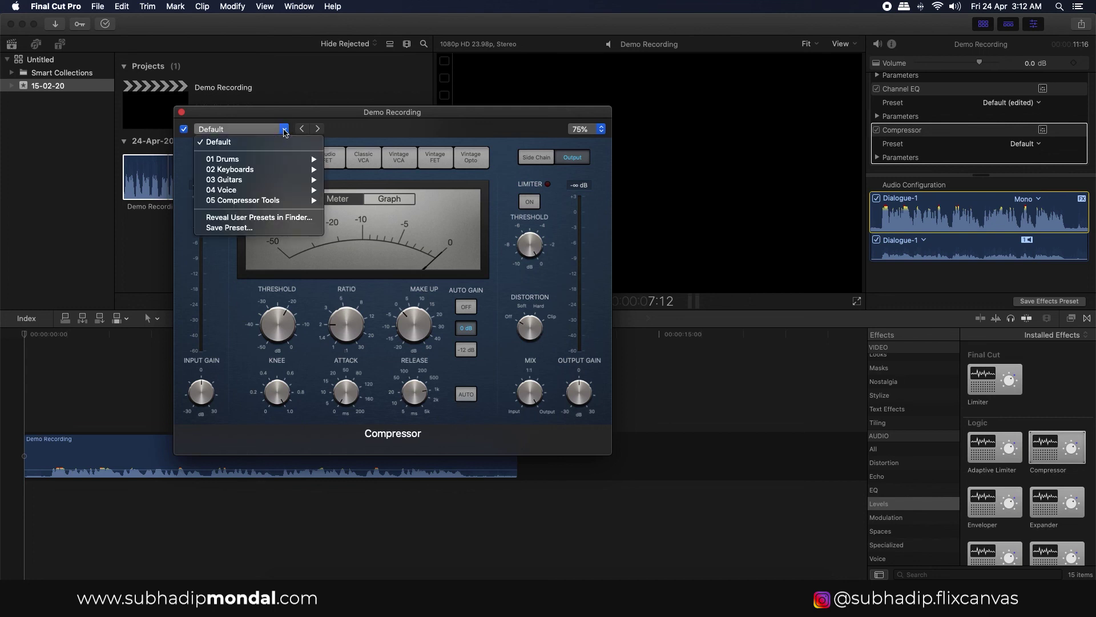
mouse_move(285, 192)
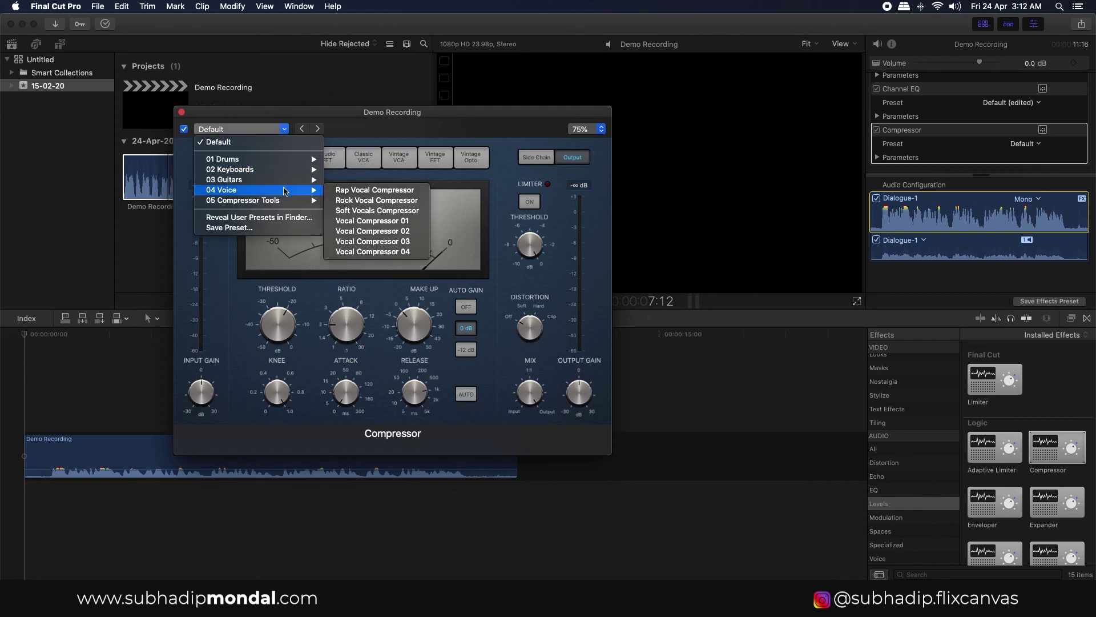
left_click(400, 222)
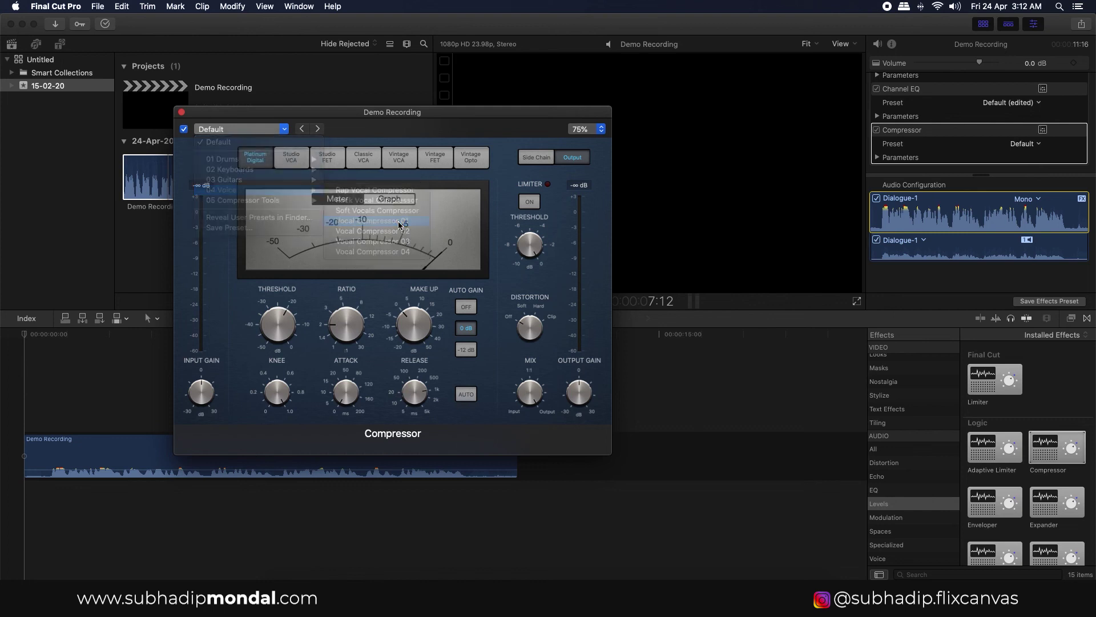
left_click(281, 129)
mouse_move(286, 190)
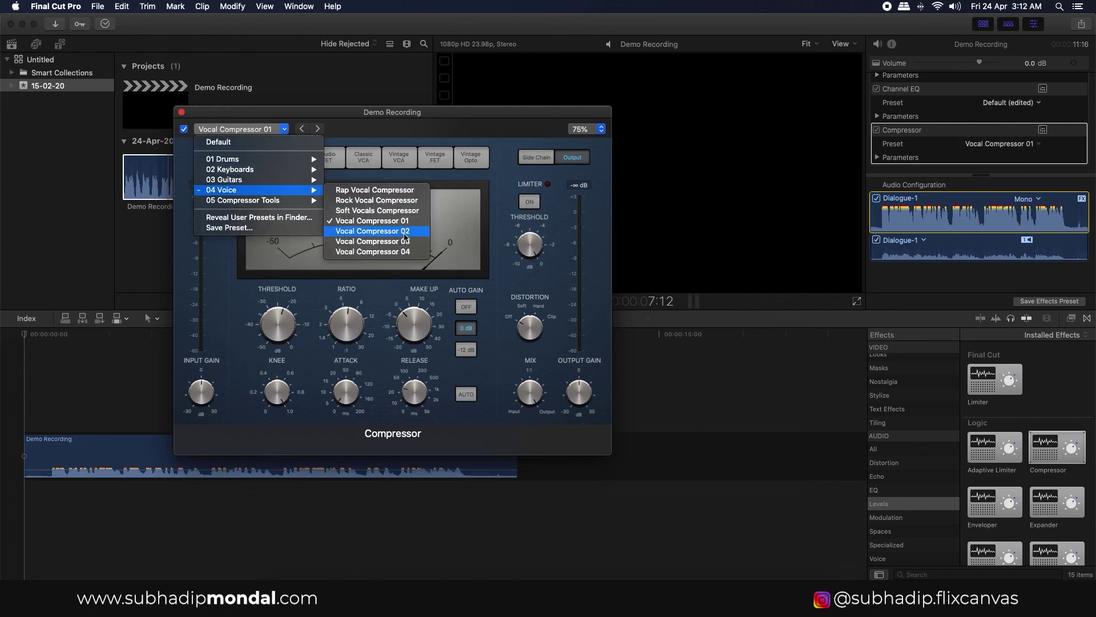
left_click(404, 237)
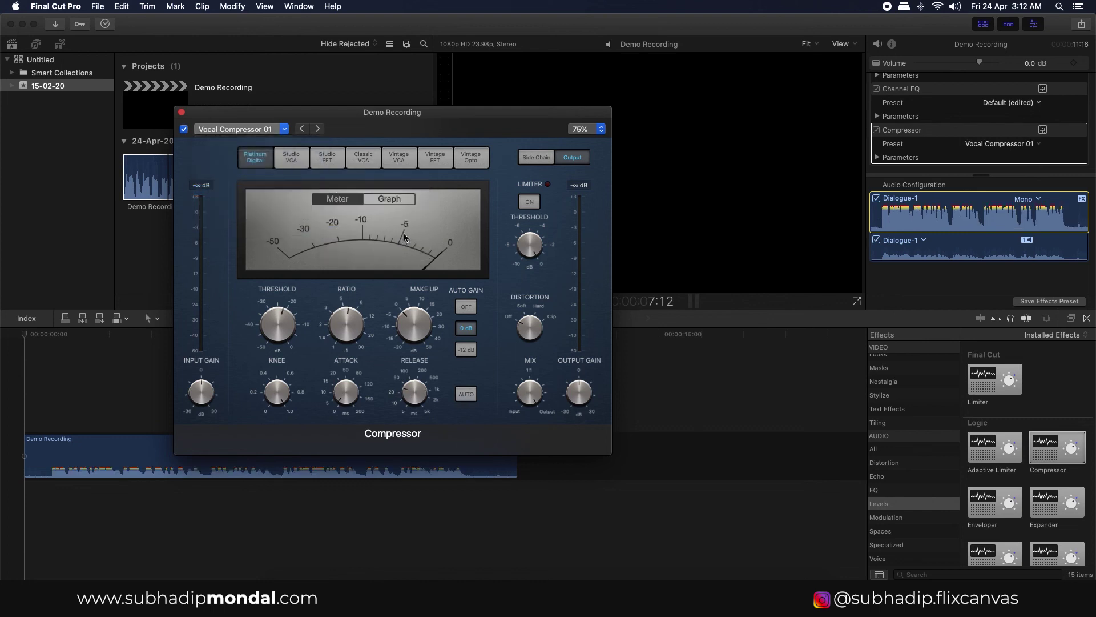
Step: Step through the Compressor's circuit models from Studio VCA onward and settle on Vintage VCA
left_click(292, 161)
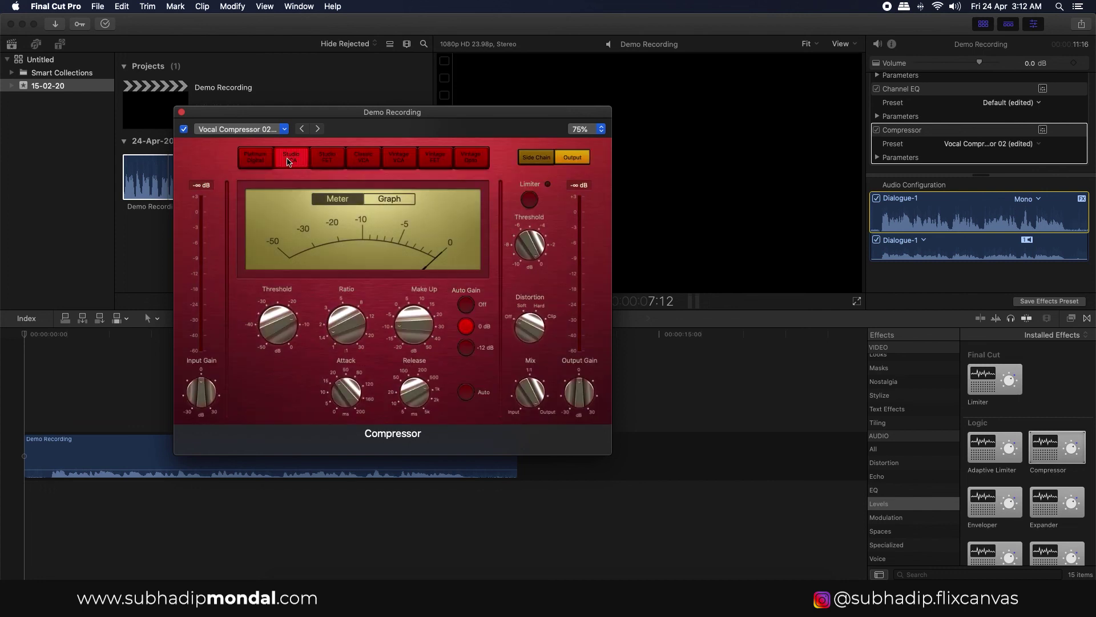
left_click(330, 159)
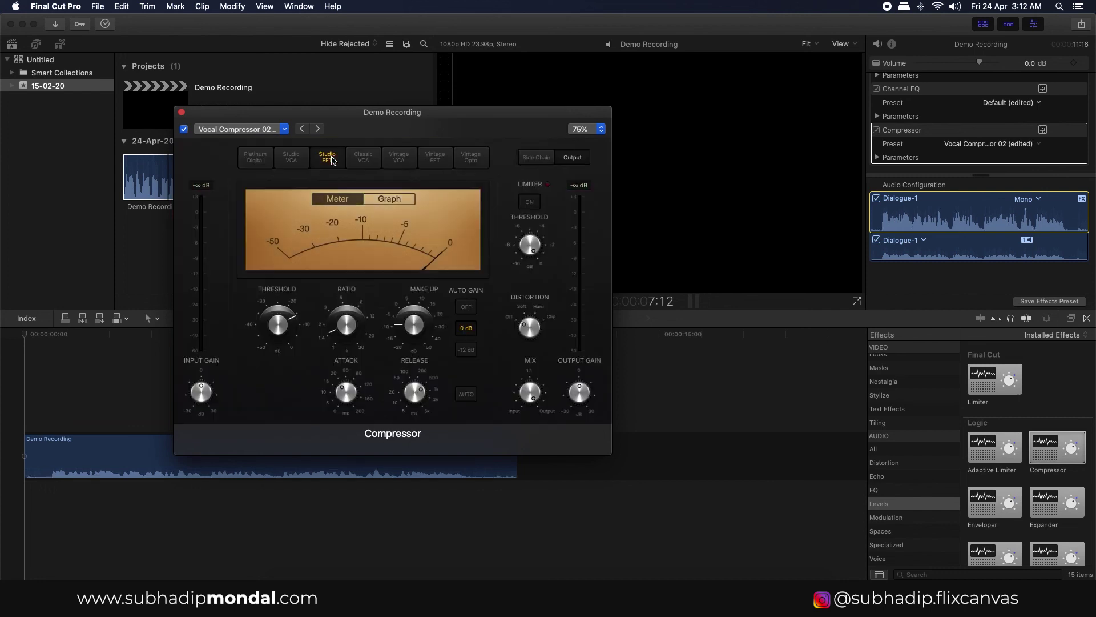
left_click(374, 159)
left_click(408, 163)
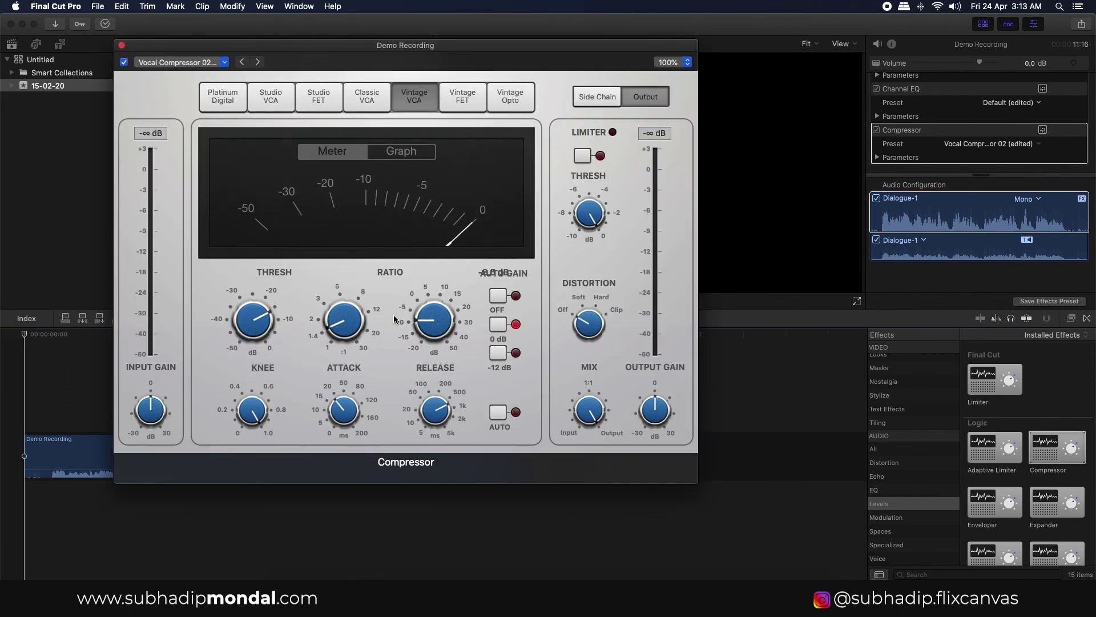
Step: Raise the Compressor's threshold above -10 dB, ratio to about 3:1 and make-up gain to about 5 dB, and lengthen the attack and release
mouse_move(253, 320)
left_mouse_down()
mouse_move(252, 362)
mouse_move(256, 302)
left_mouse_up()
left_click_drag(343, 320, 343, 286)
left_click_drag(438, 321, 435, 285)
left_click_drag(346, 402, 349, 399)
left_click_drag(435, 410, 436, 397)
left_click(253, 409)
mouse_move(253, 408)
left_mouse_down()
mouse_move(252, 430)
mouse_move(245, 404)
left_mouse_up()
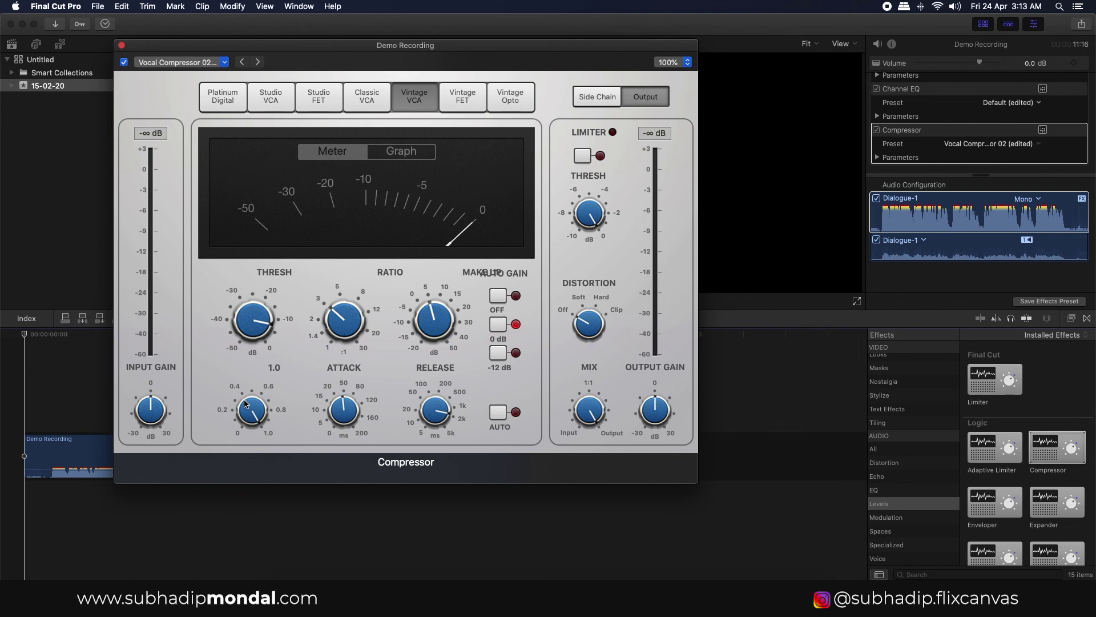
left_click_drag(245, 404, 245, 404)
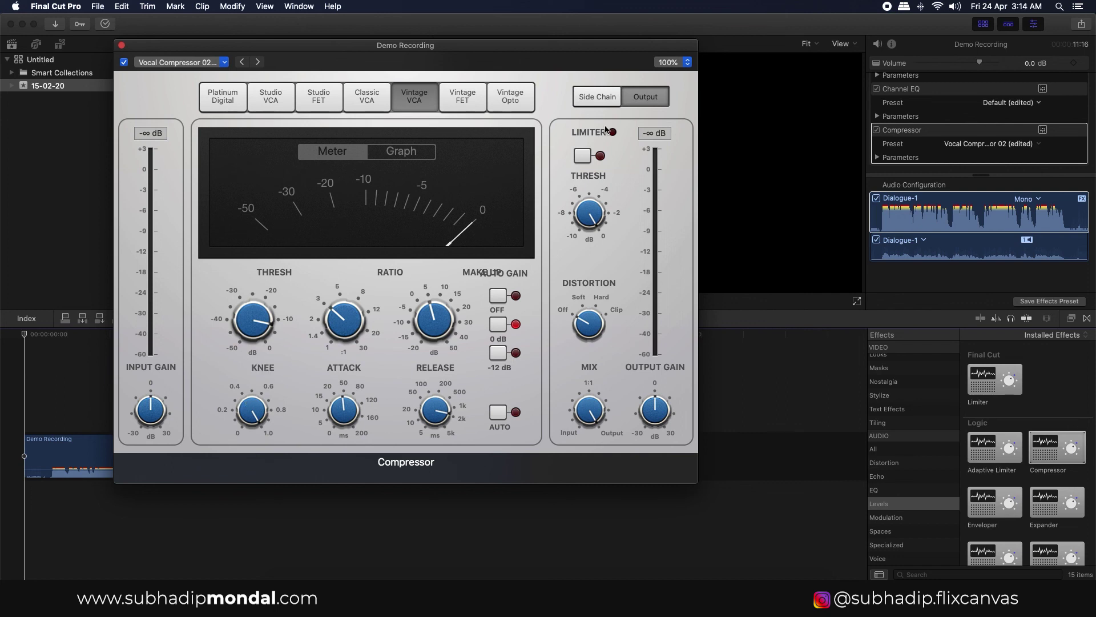
Step: Switch on the Compressor's built-in limiter and close the effect editor
left_click(583, 155)
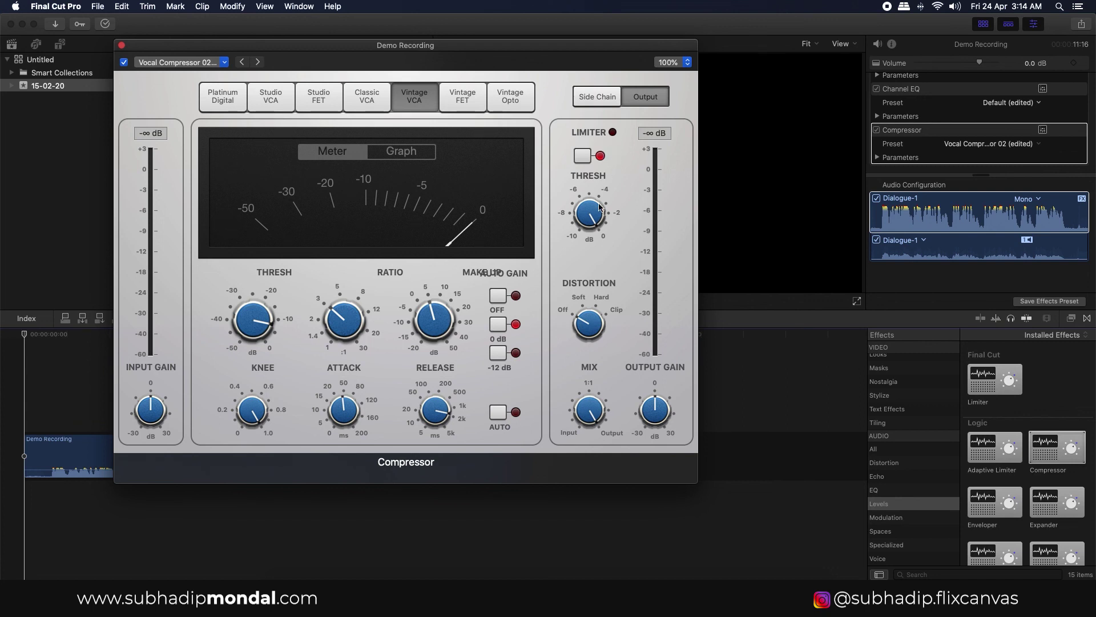
left_click_drag(595, 215, 595, 215)
key("super+w")
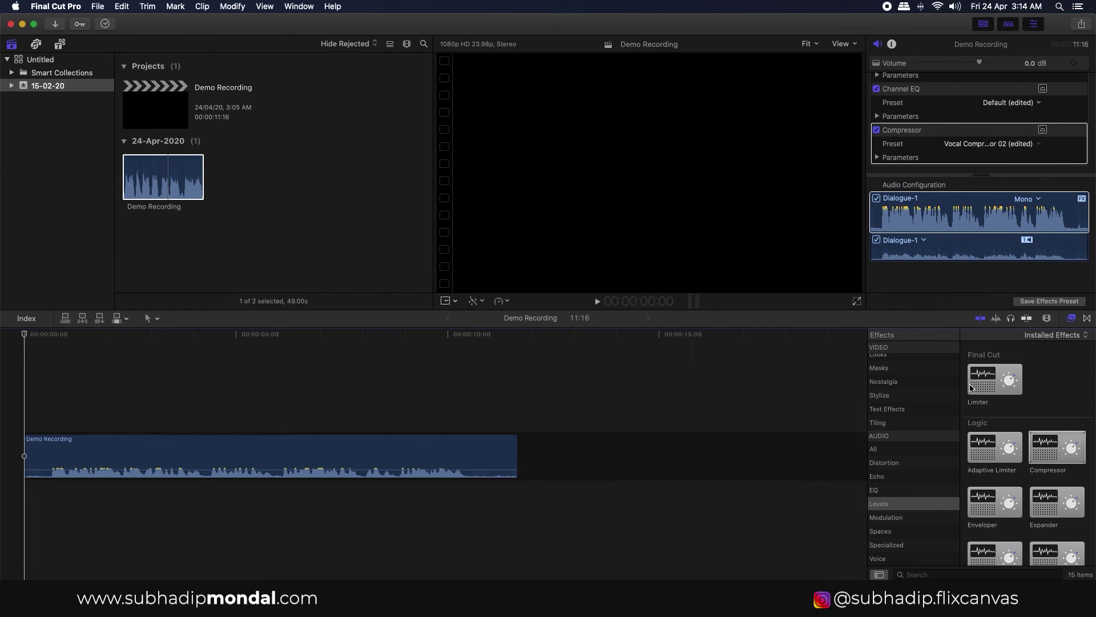
Step: Apply the Final Cut Limiter from the Levels audio effects to the Demo Recording clip
left_click(993, 382)
left_click_drag(994, 381, 351, 454)
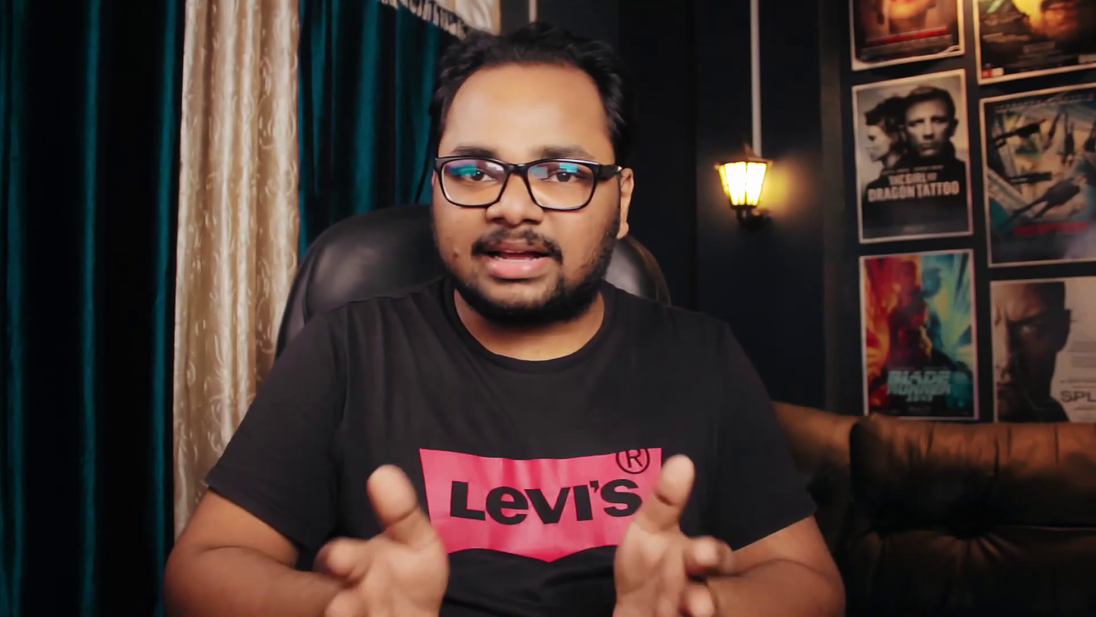